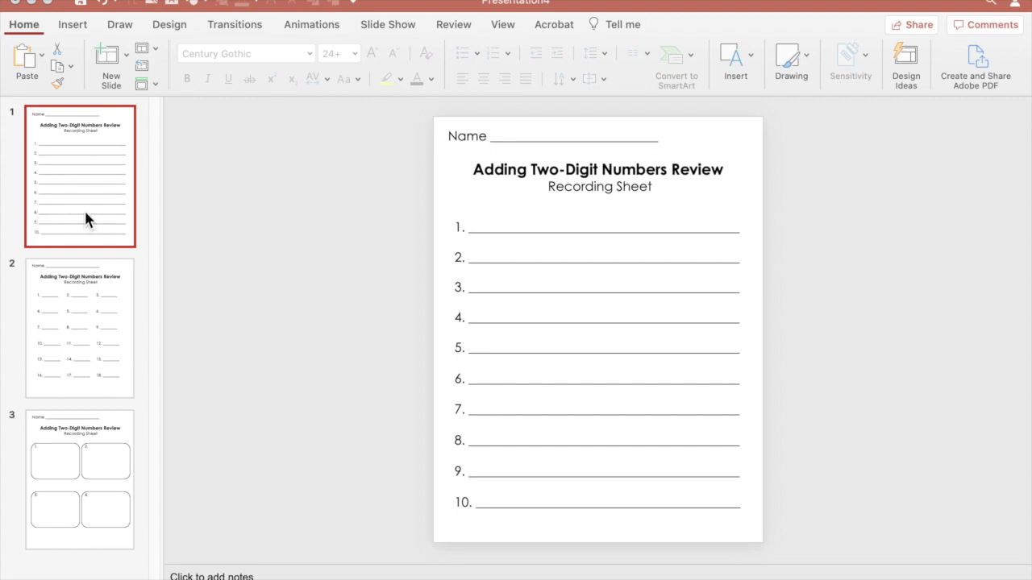
Step: Review slide 2's 18-line grid, then slide 3's four rounded answer boxes
click(101, 333)
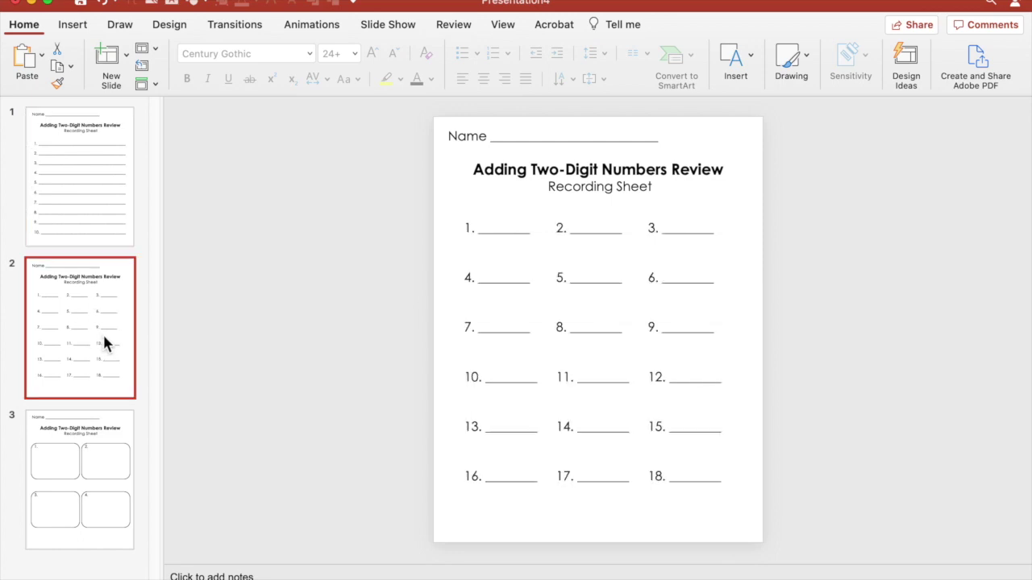
click(100, 471)
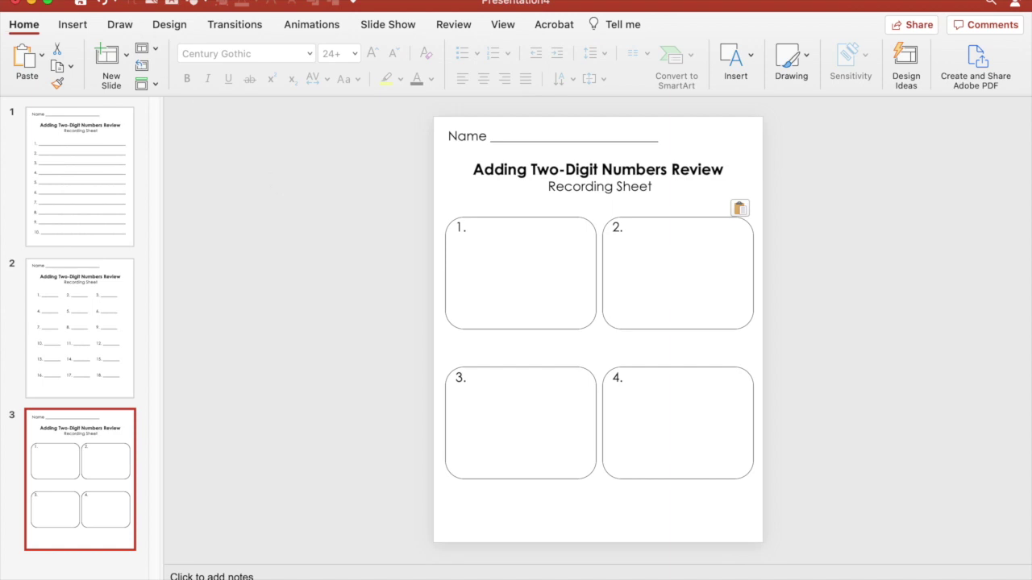
click(129, 1)
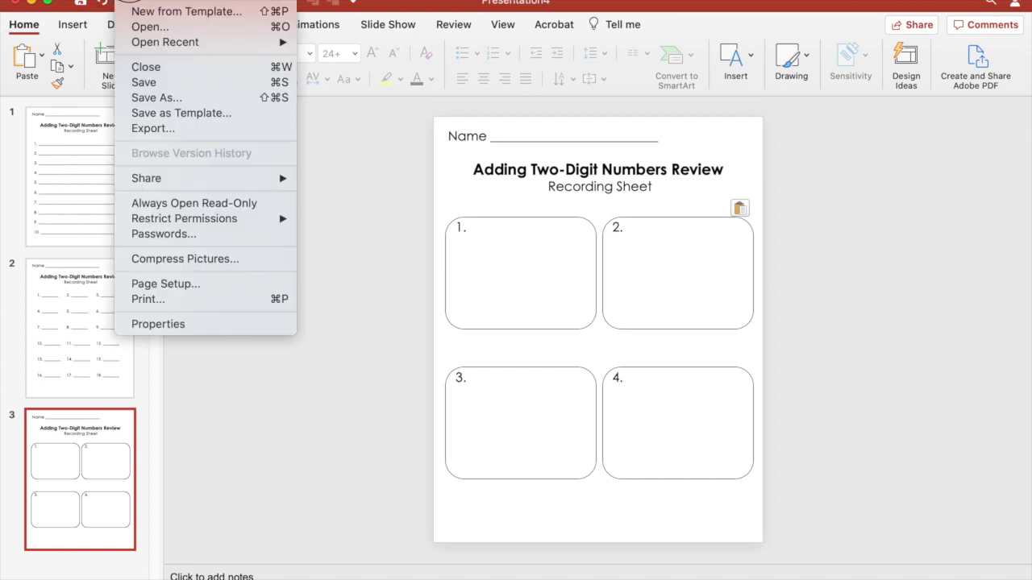
Step: Create a new blank presentation and apply the second design theme
click(155, 4)
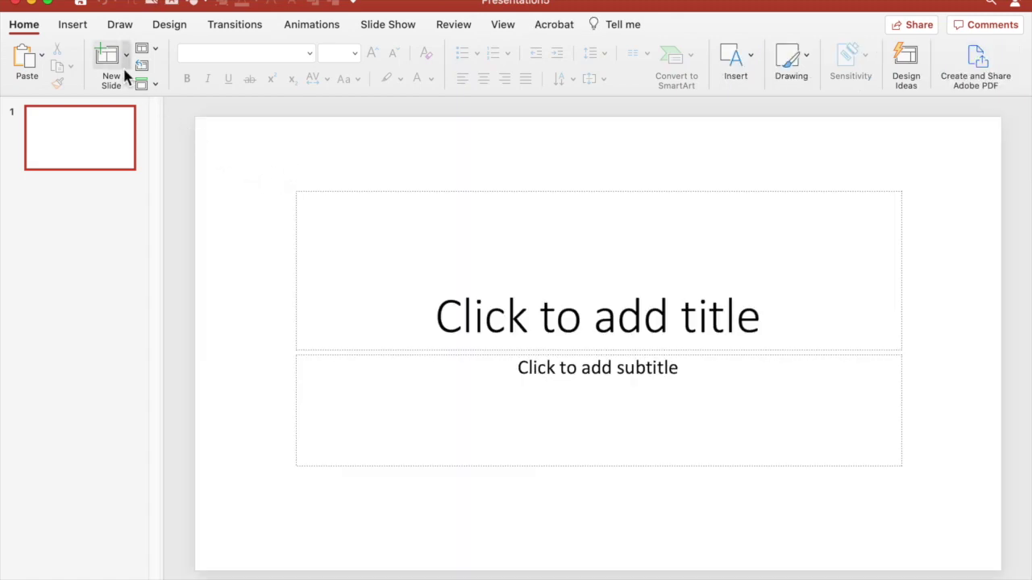
click(167, 26)
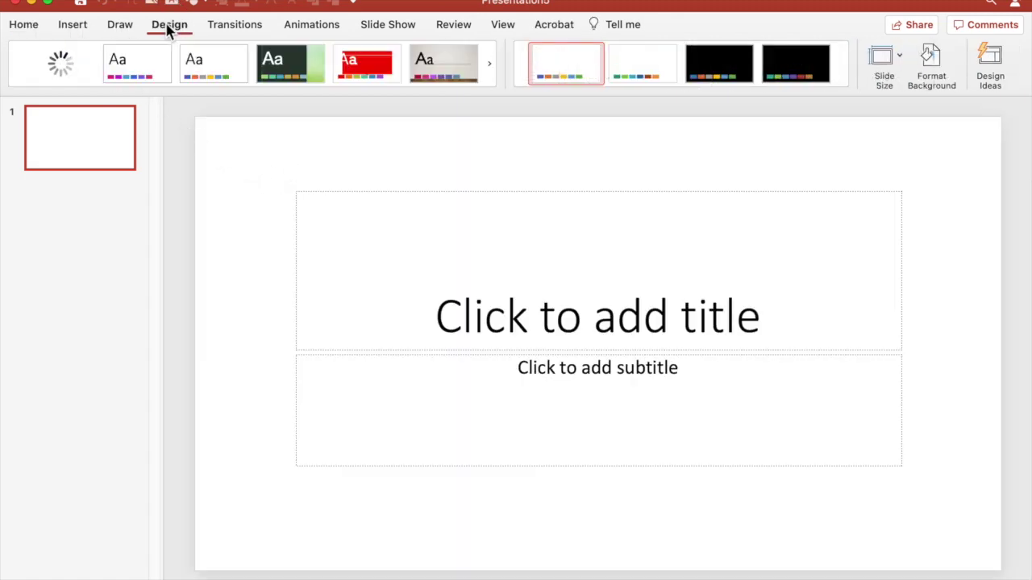
click(145, 63)
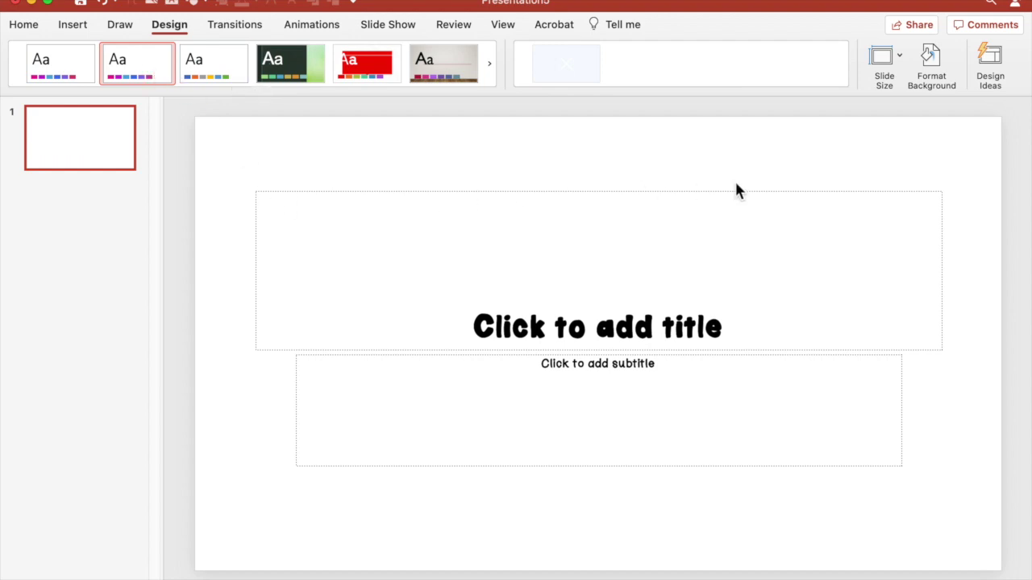
Step: Set the slide size to 8.5 × 11 inches portrait, scaling content up
click(898, 57)
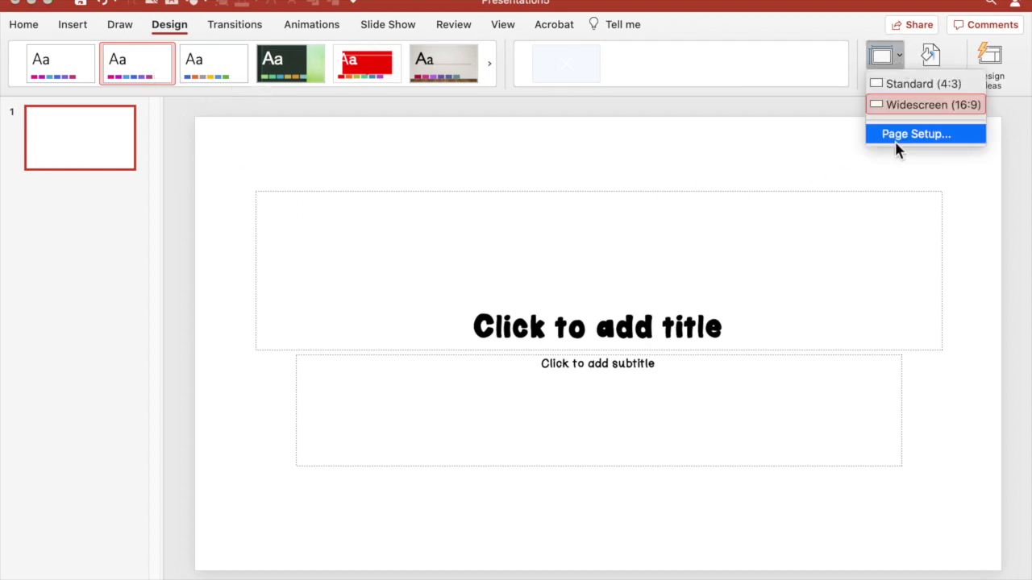
click(895, 137)
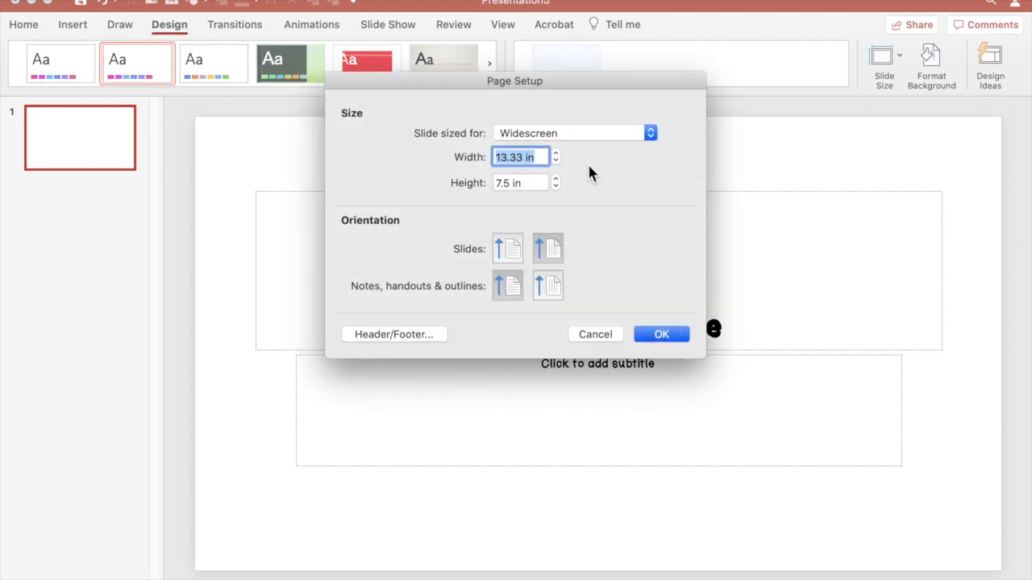
text(8.5)
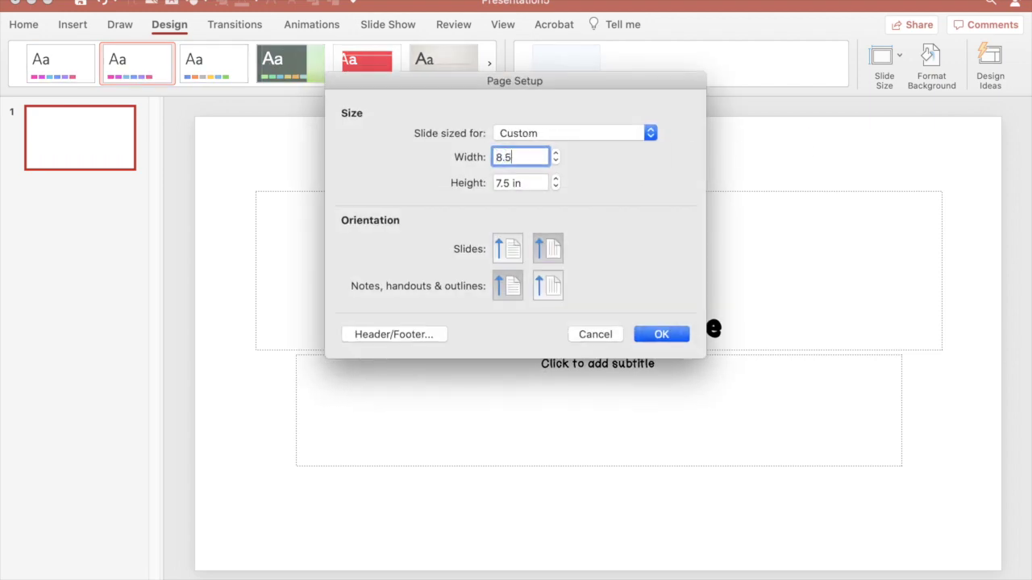
key(Tab)
text(11)
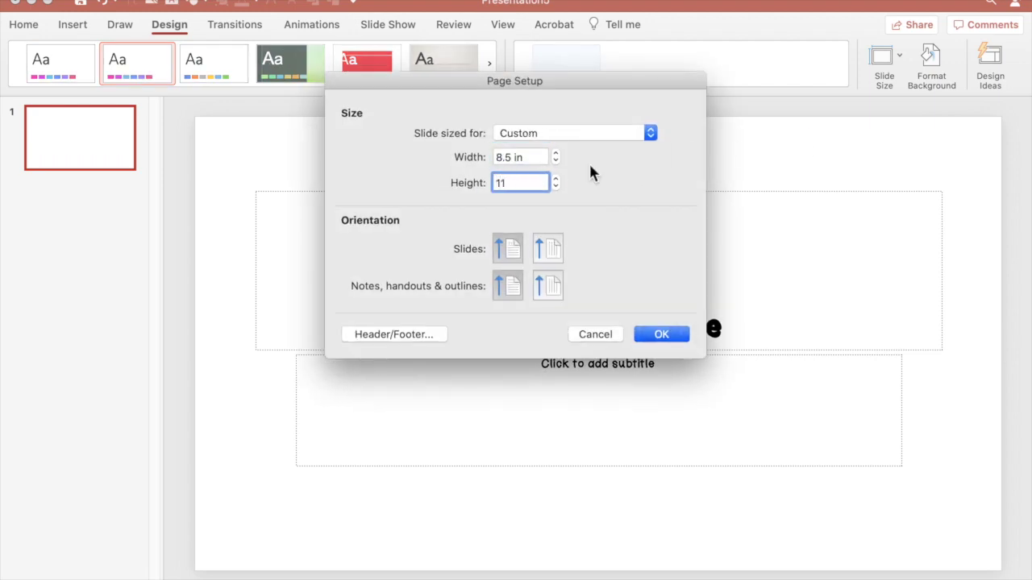
click(668, 334)
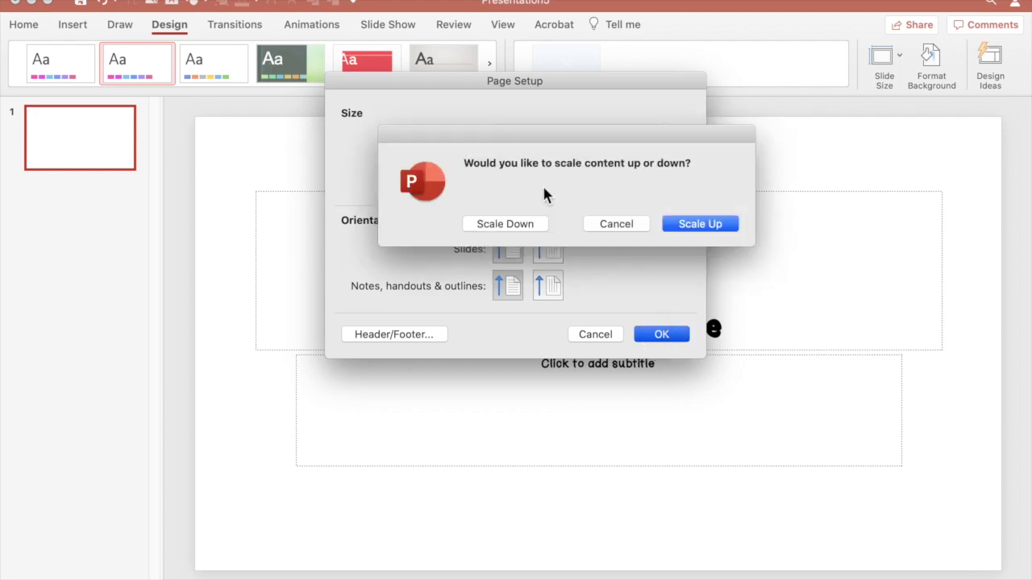
click(707, 226)
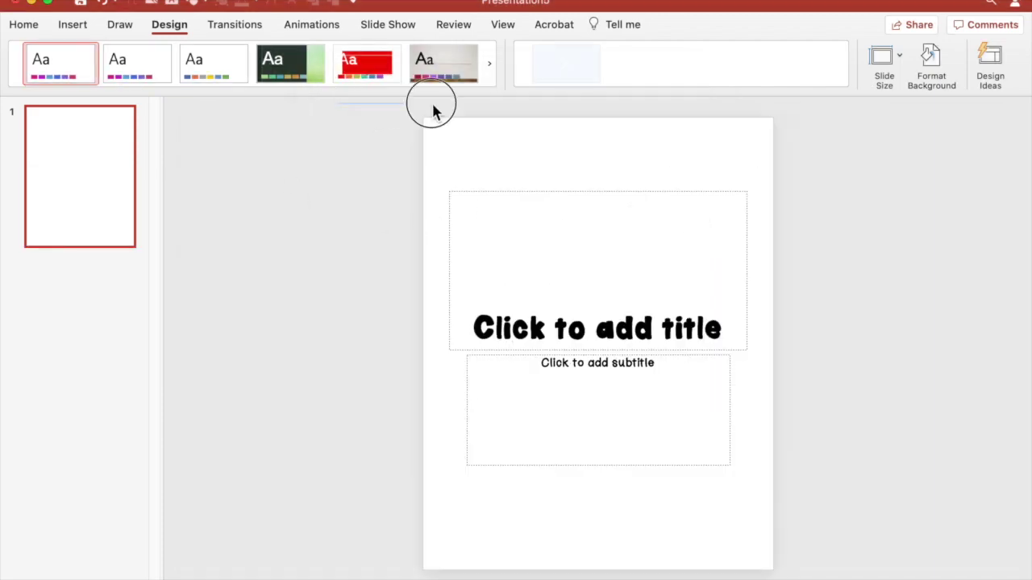
Step: Delete both placeholders and add a top-left text box in Century Gothic Regular 24 pt
drag(337, 103, 934, 570)
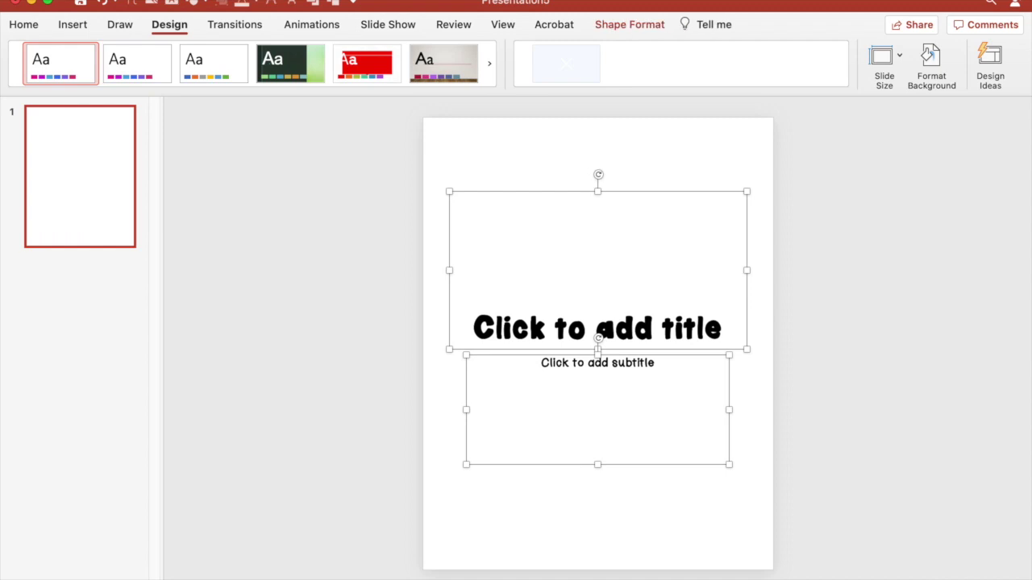
key(Delete)
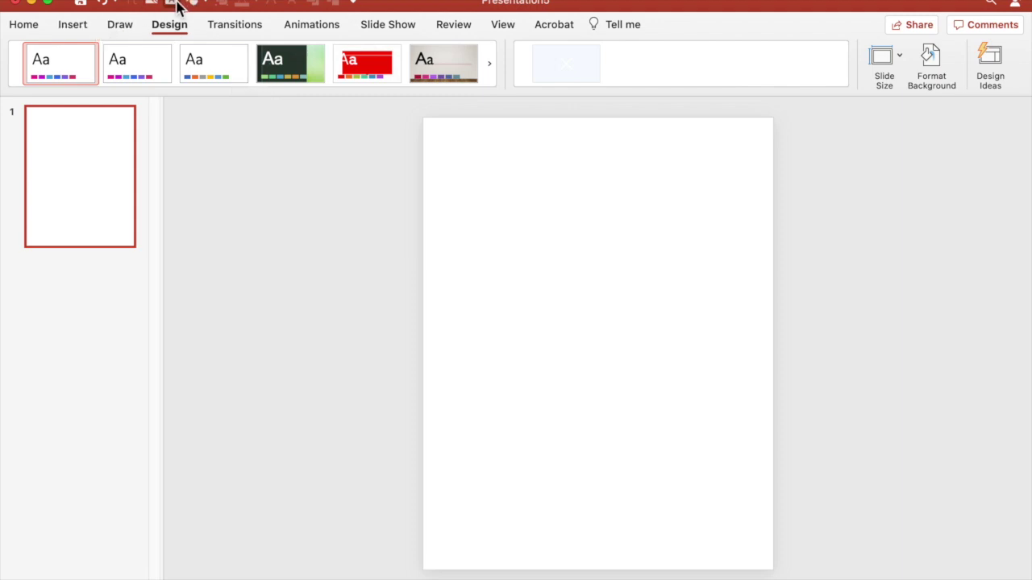
drag(444, 136, 625, 176)
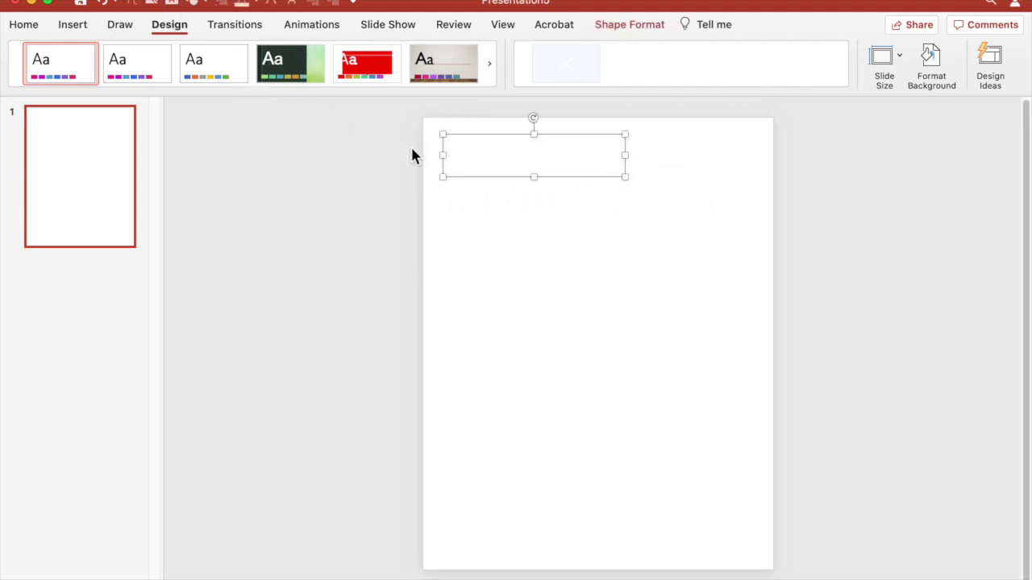
click(35, 30)
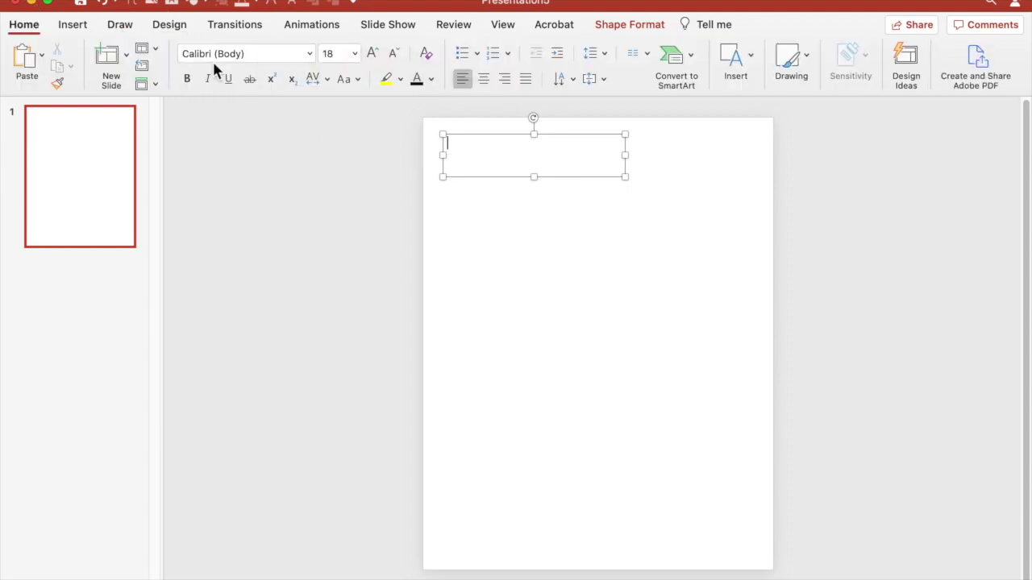
click(309, 54)
mouse_move(472, 184)
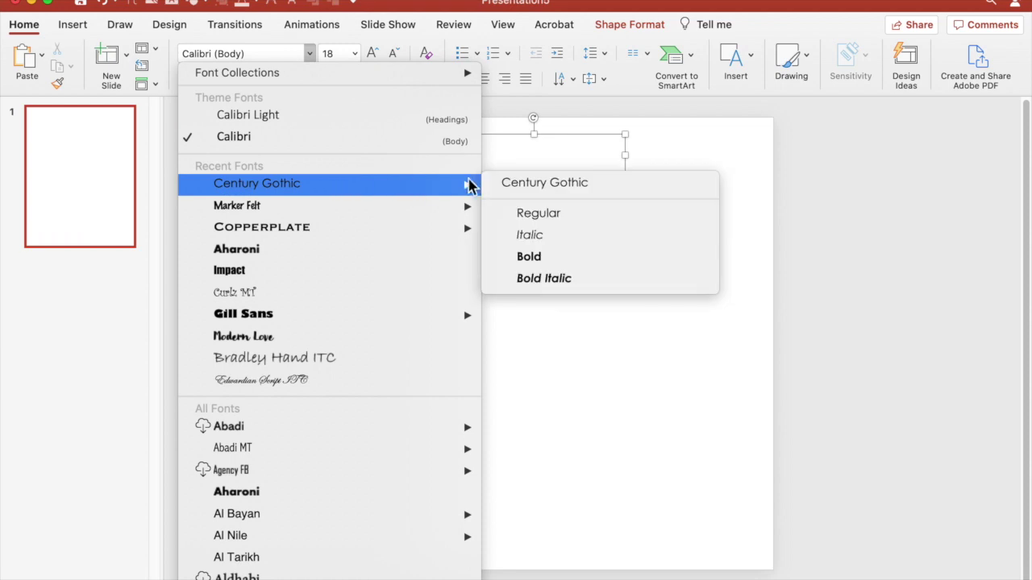
click(553, 214)
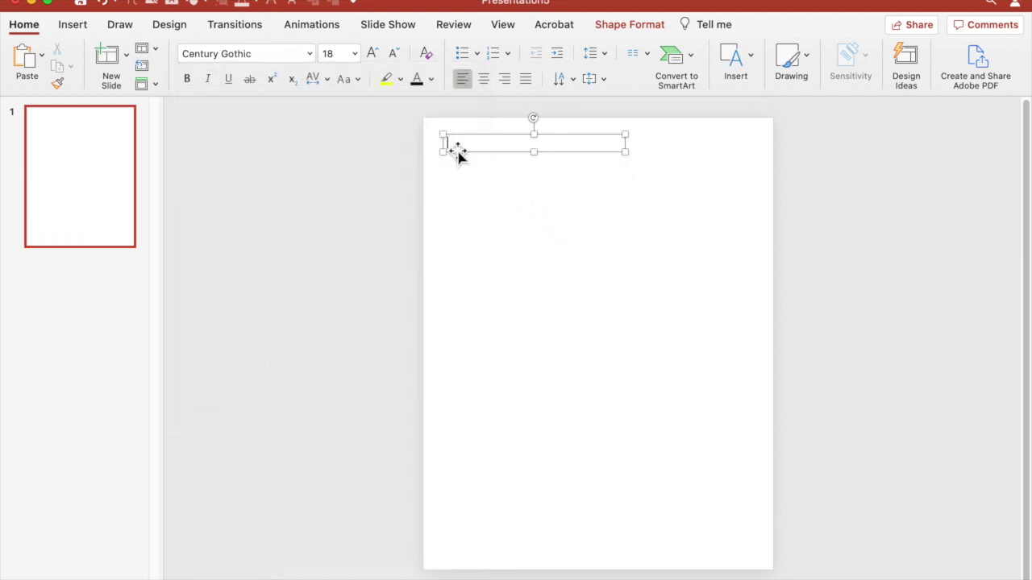
click(372, 53)
click(372, 53)
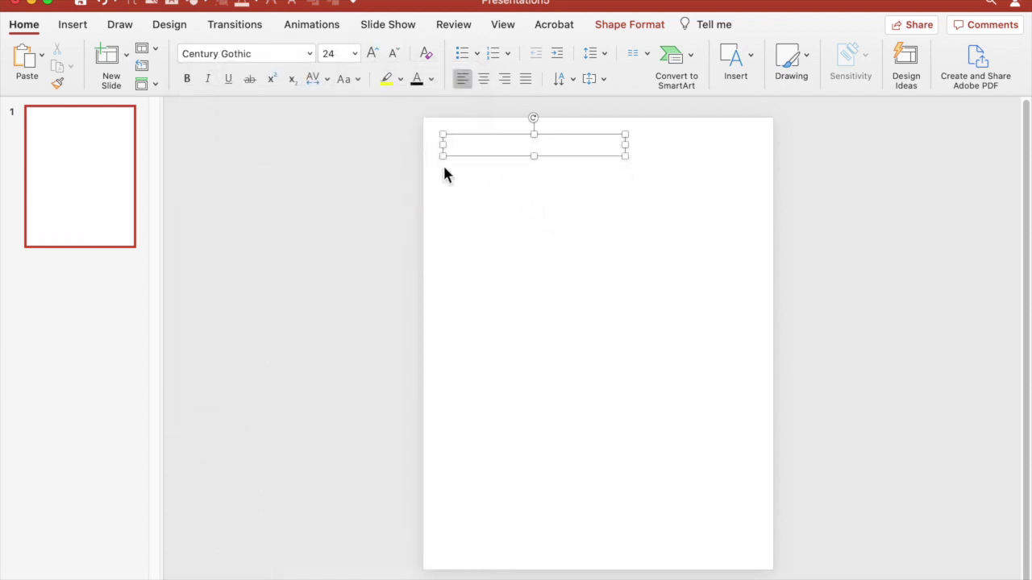
Step: Type 'Name' followed by a long underline, widening the box to keep one line
text(Name __)
text(_____________)
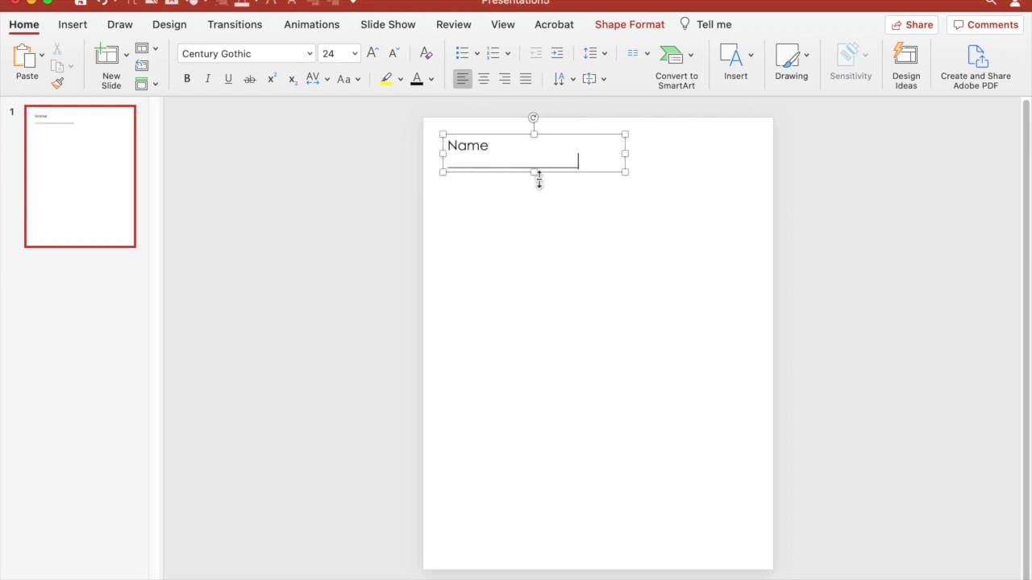
drag(626, 153, 726, 159)
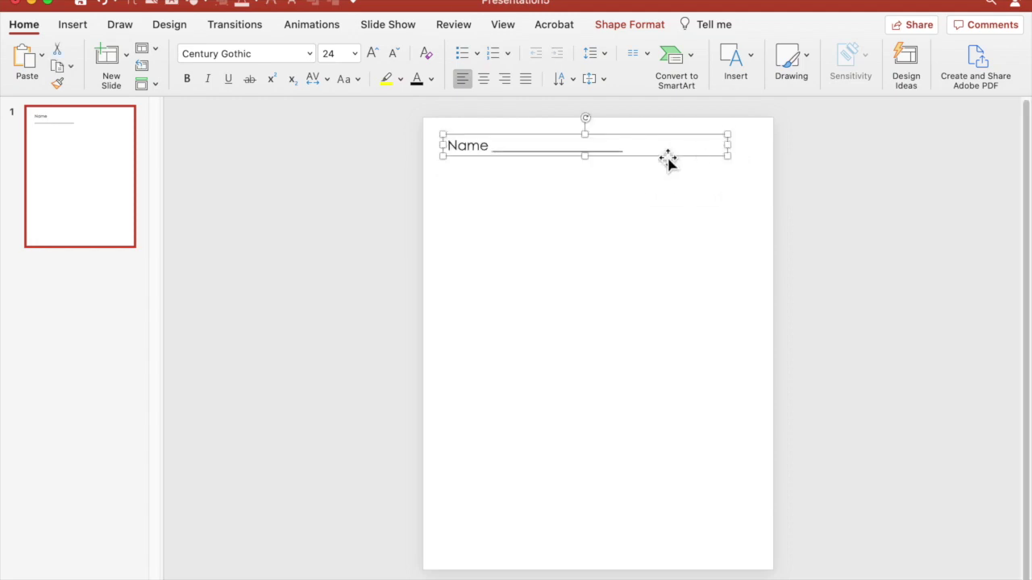
click(623, 149)
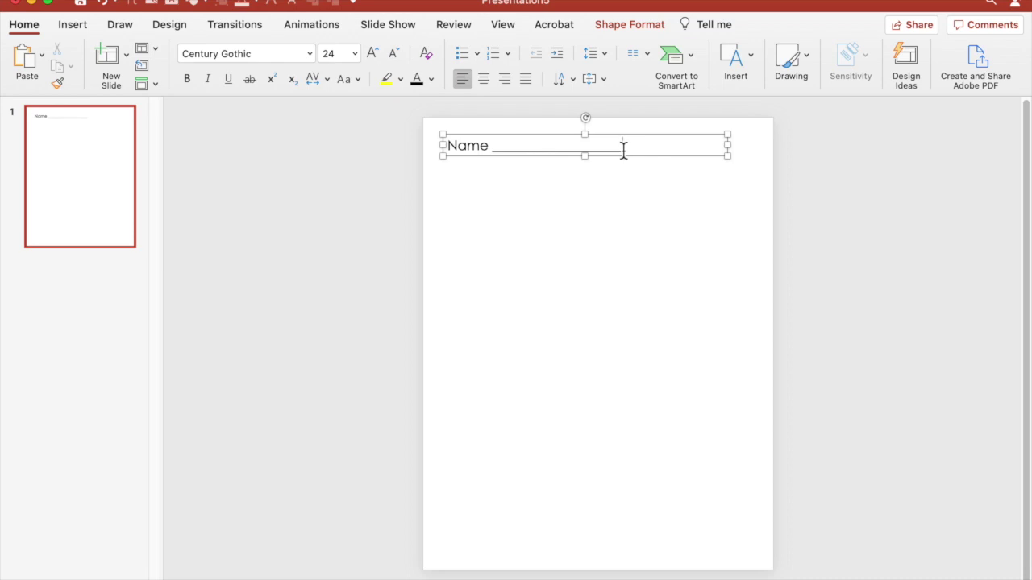
text(__________)
click(606, 197)
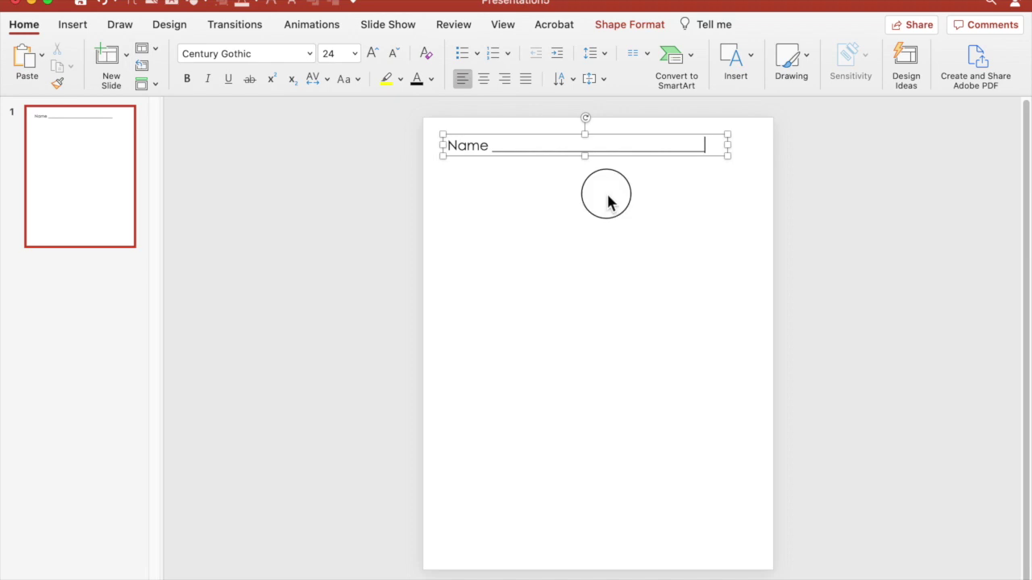
Step: Duplicate the Name box below itself and clear its text
click(534, 157)
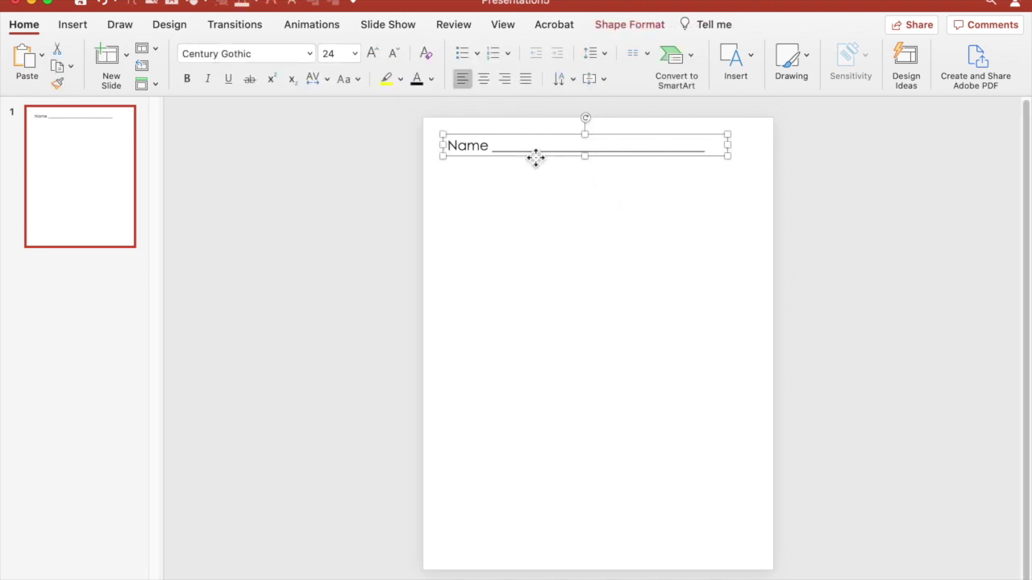
key(super+d)
drag(543, 170, 739, 199)
key(BackSpace)
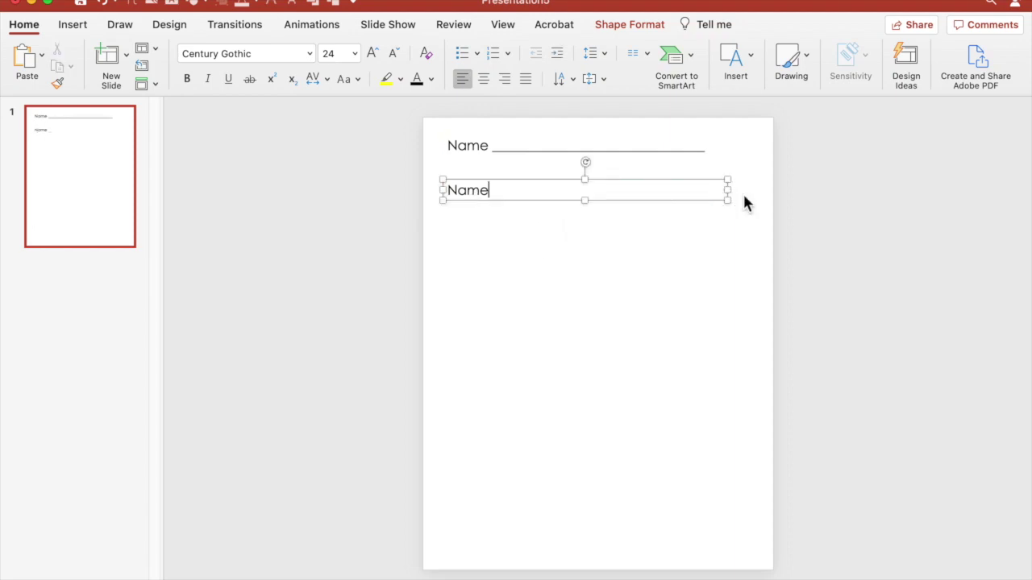
double_click(476, 192)
key(BackSpace)
Step: Type 'Adding Two-Digit Numbers Review' with a 'Recording Sheet' line beneath it
text(Addint)
key(BackSpace)
key(BackSpace)
text(g Two-Dig)
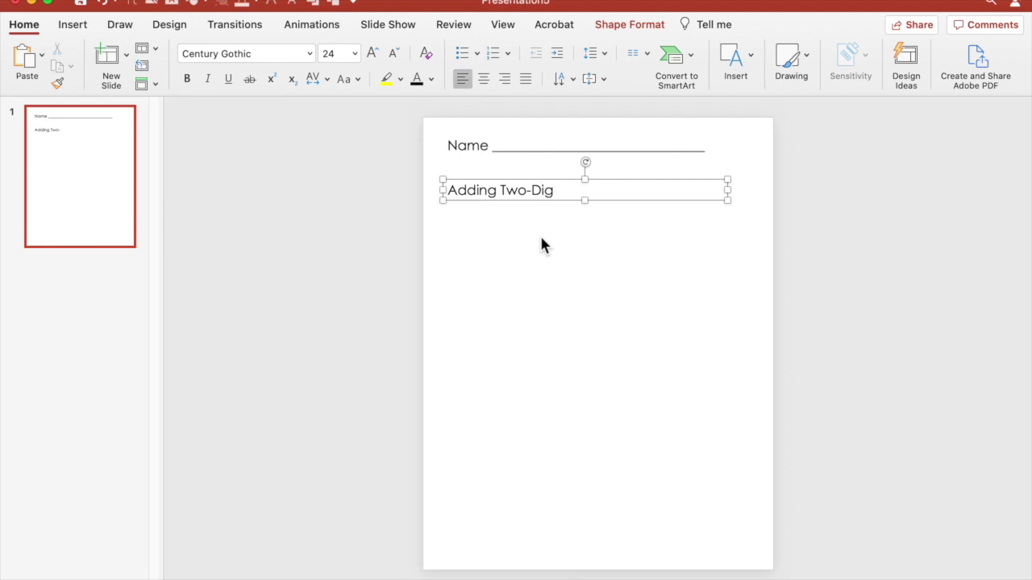
text(it Numbe)
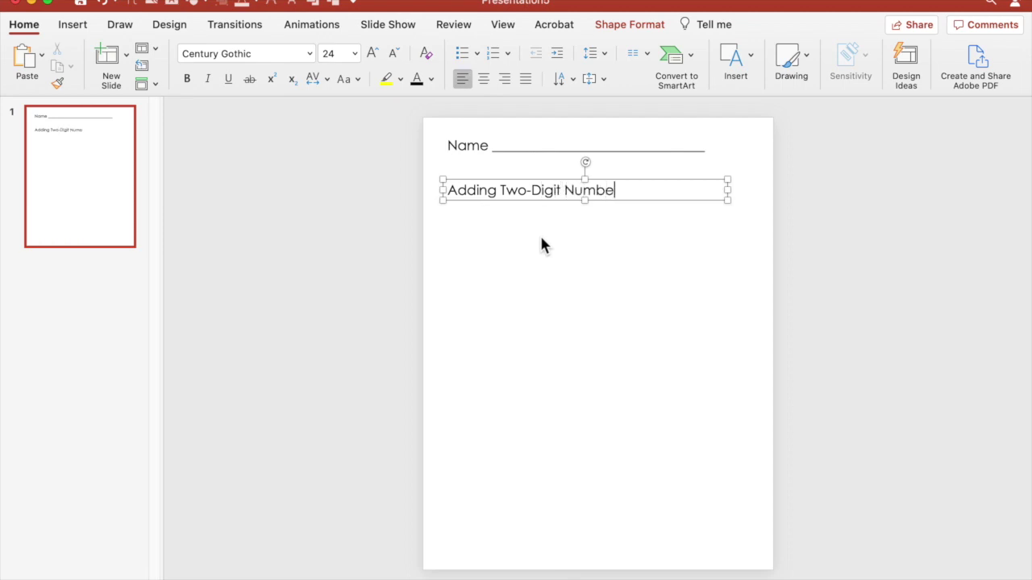
text(rs Review)
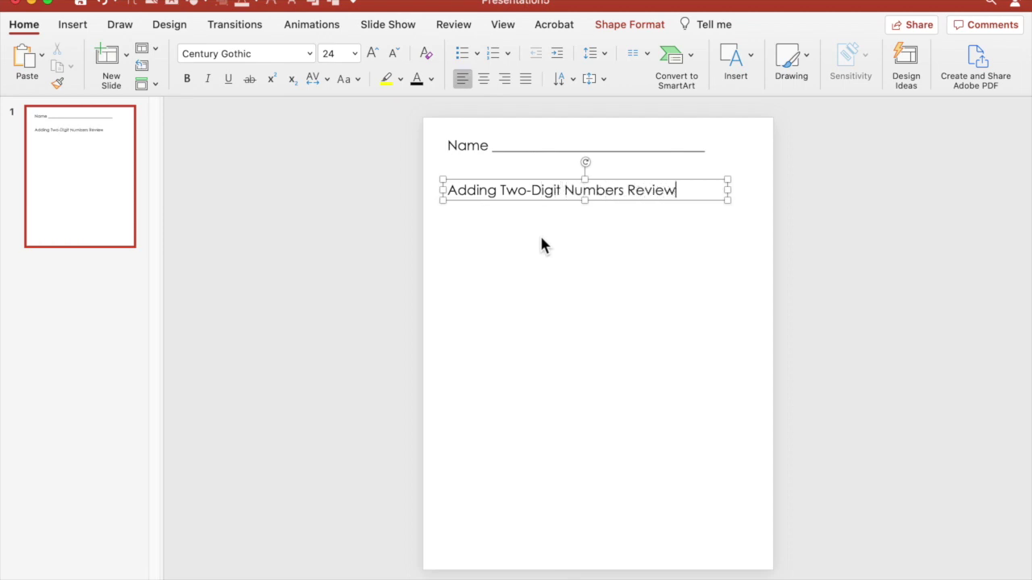
key(Return)
text(Red)
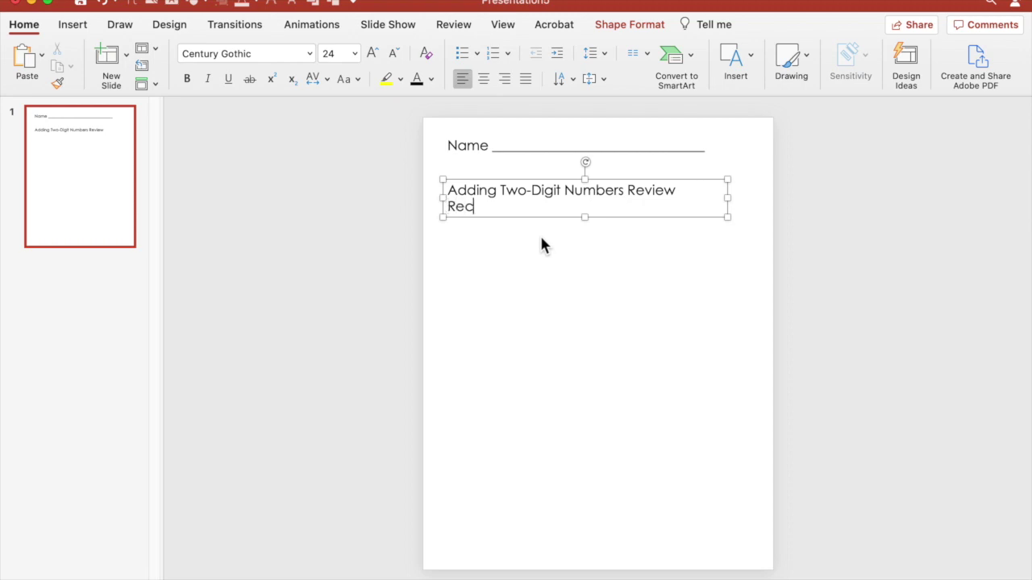
text(ording Shee)
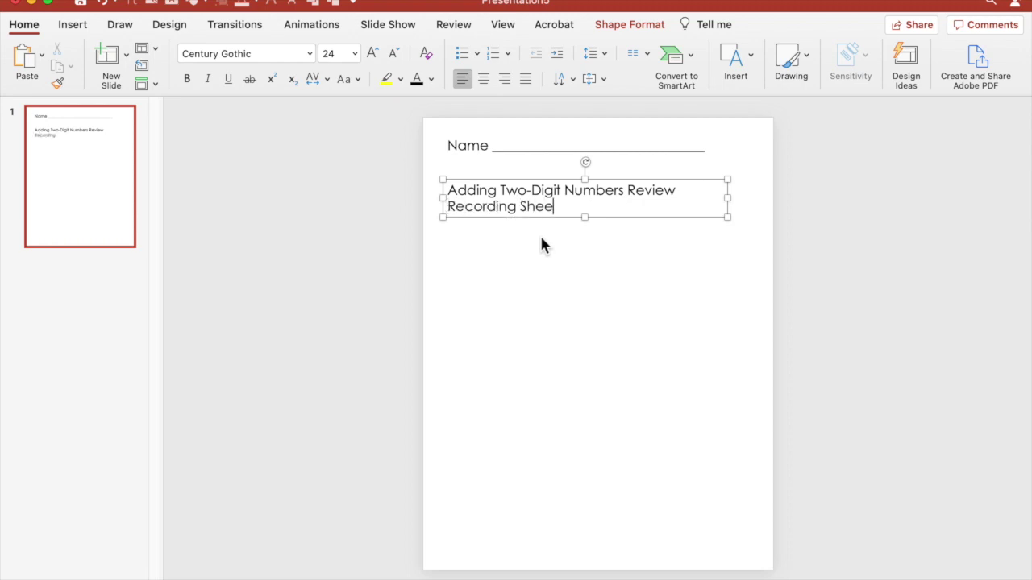
text(t)
Step: Make the title line bold, centred and larger, and centre the 'Recording Sheet' line
drag(449, 191, 718, 189)
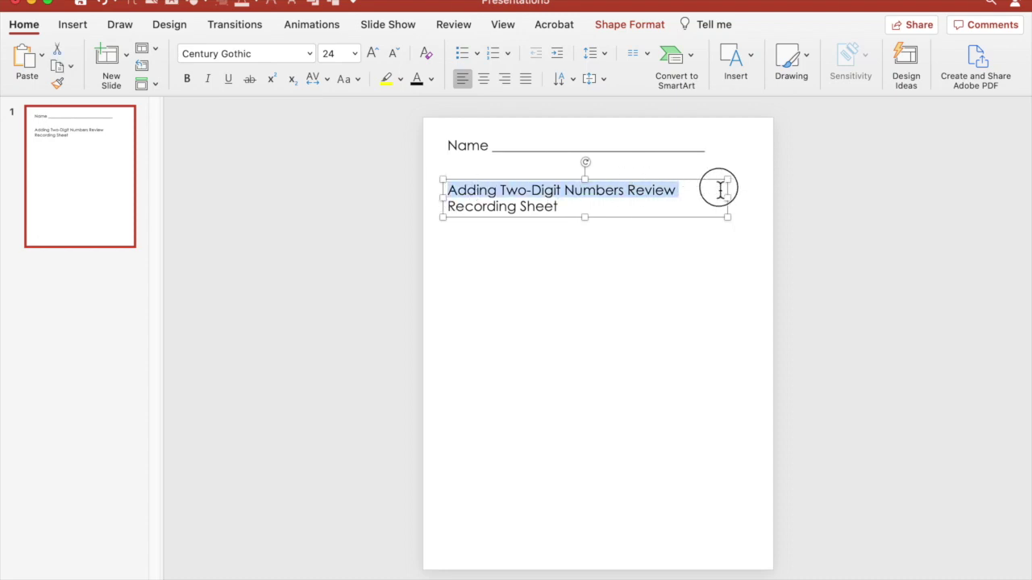
click(187, 80)
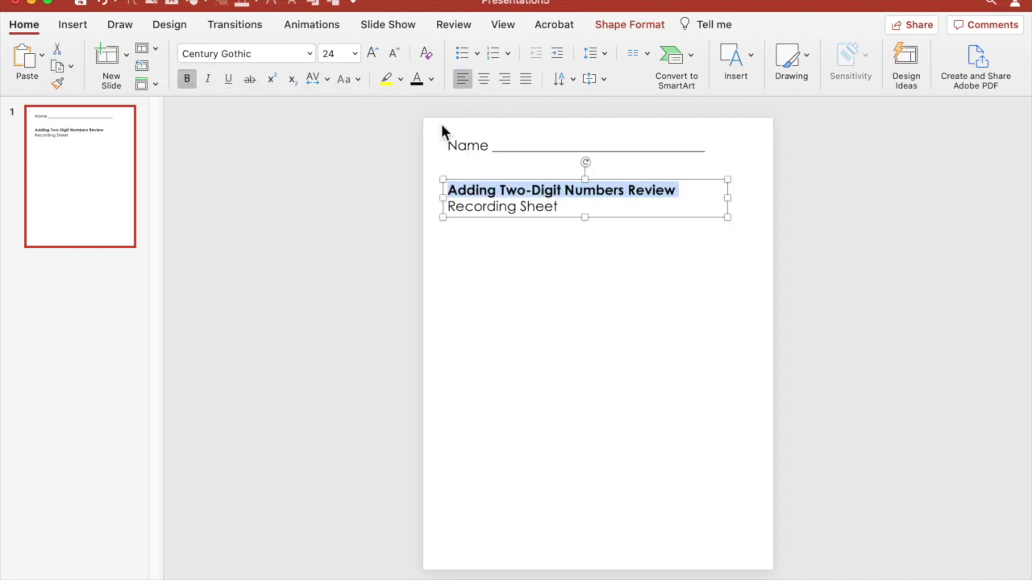
click(483, 79)
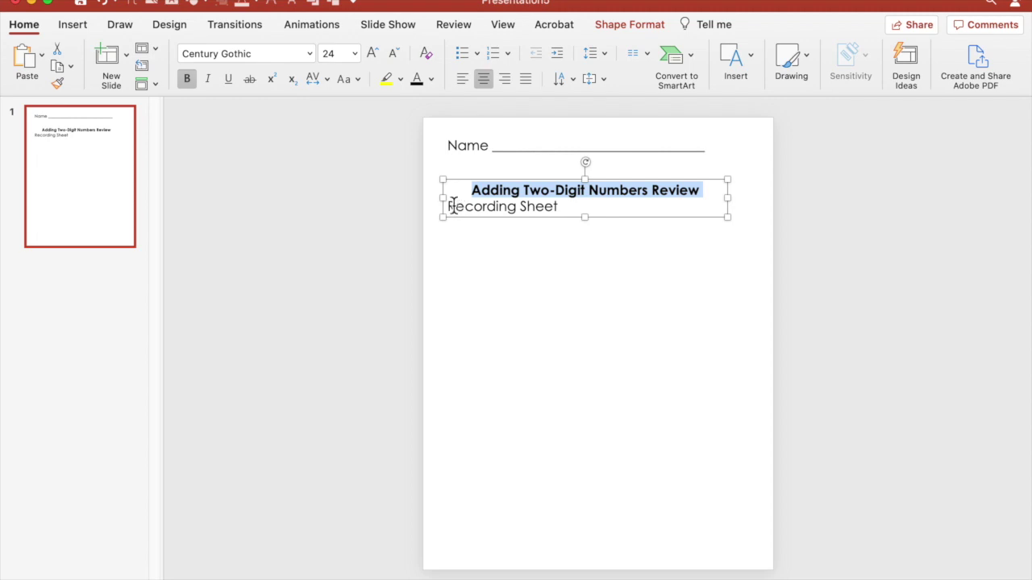
click(372, 53)
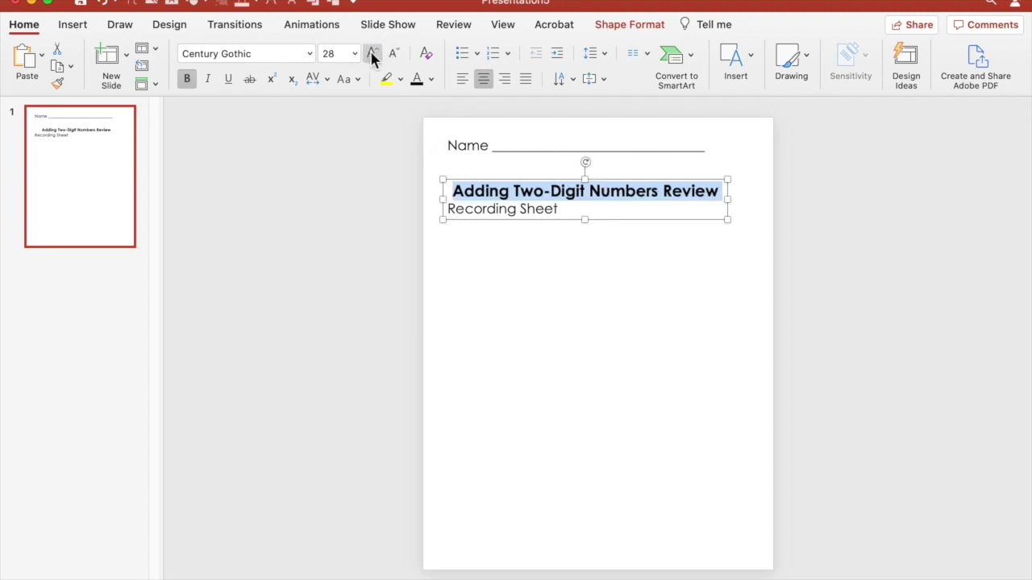
click(449, 209)
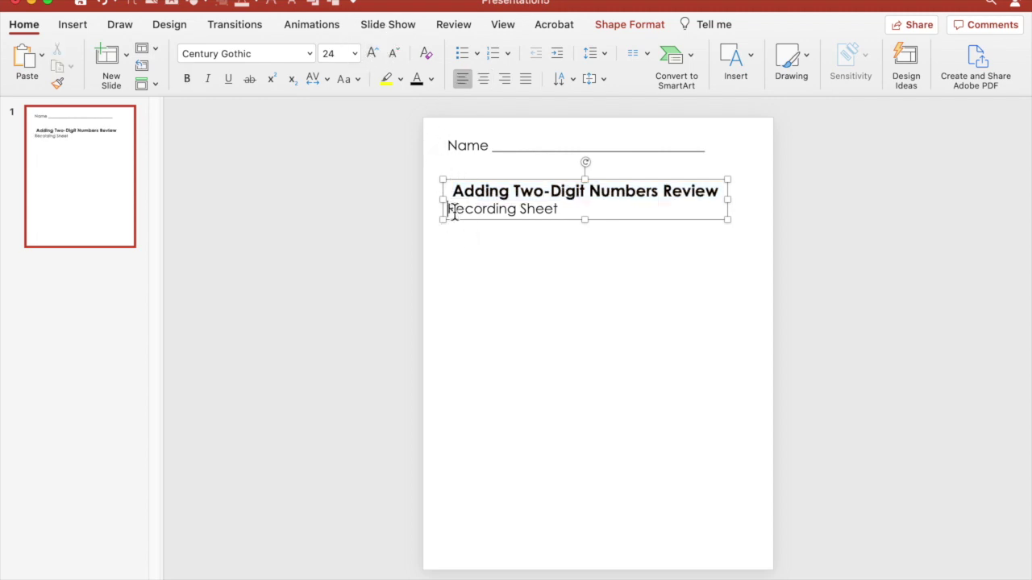
click(483, 79)
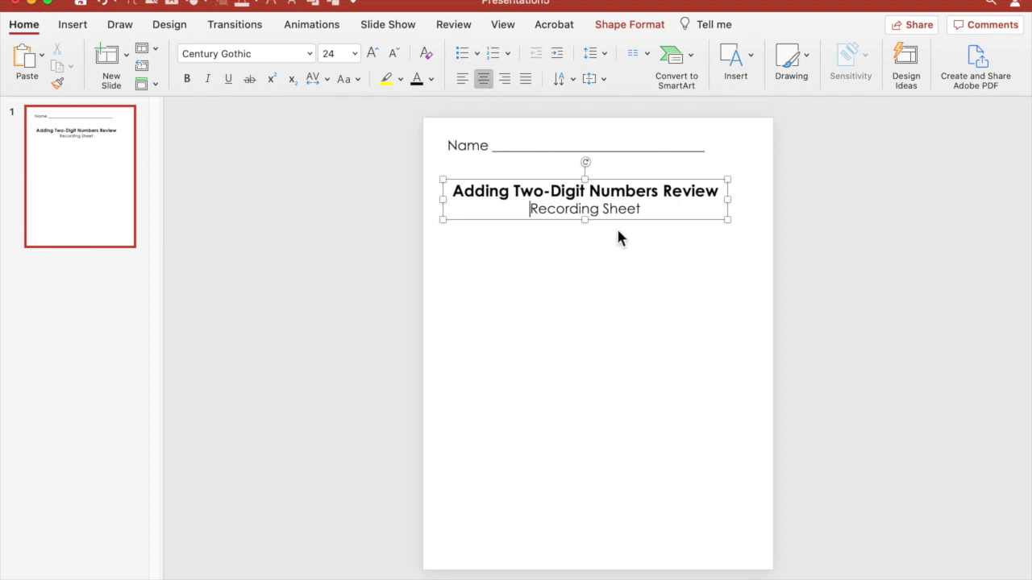
Step: Move the title block to the horizontal centre of the page
click(653, 219)
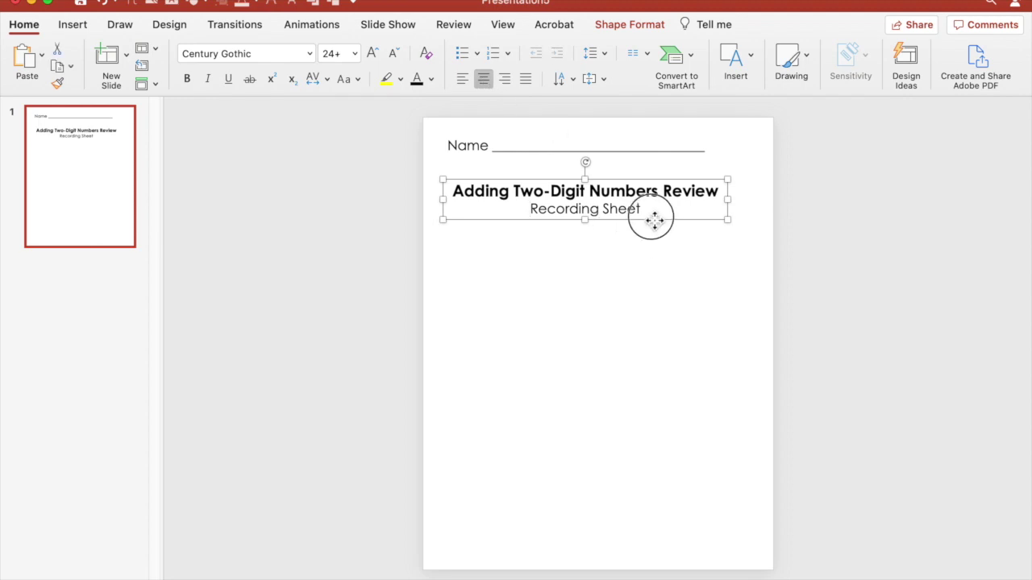
drag(653, 220, 663, 211)
click(554, 234)
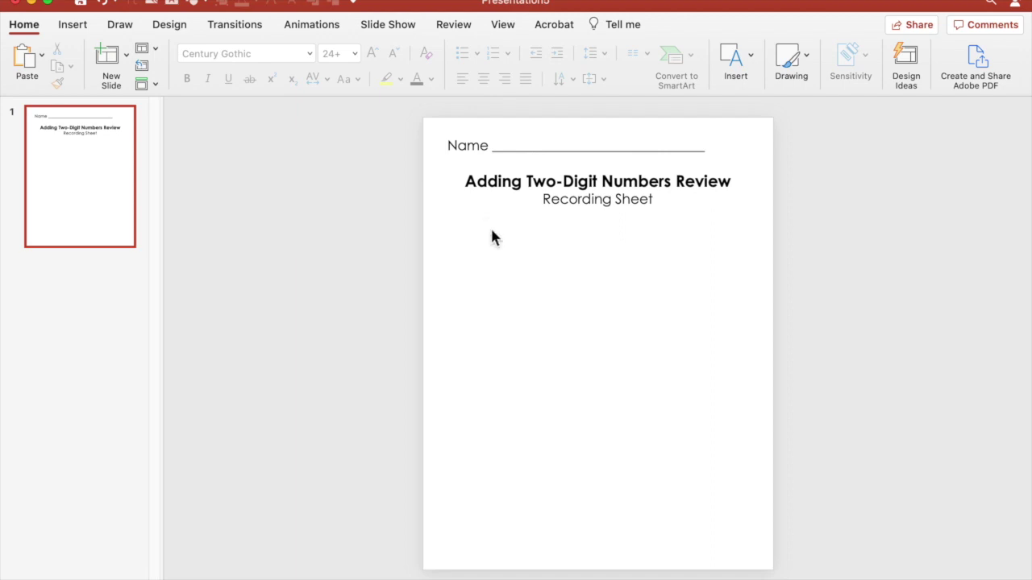
click(172, 5)
Step: Add a Century Gothic Regular 24 pt text box below the title with the '1.' underline
drag(456, 227, 751, 291)
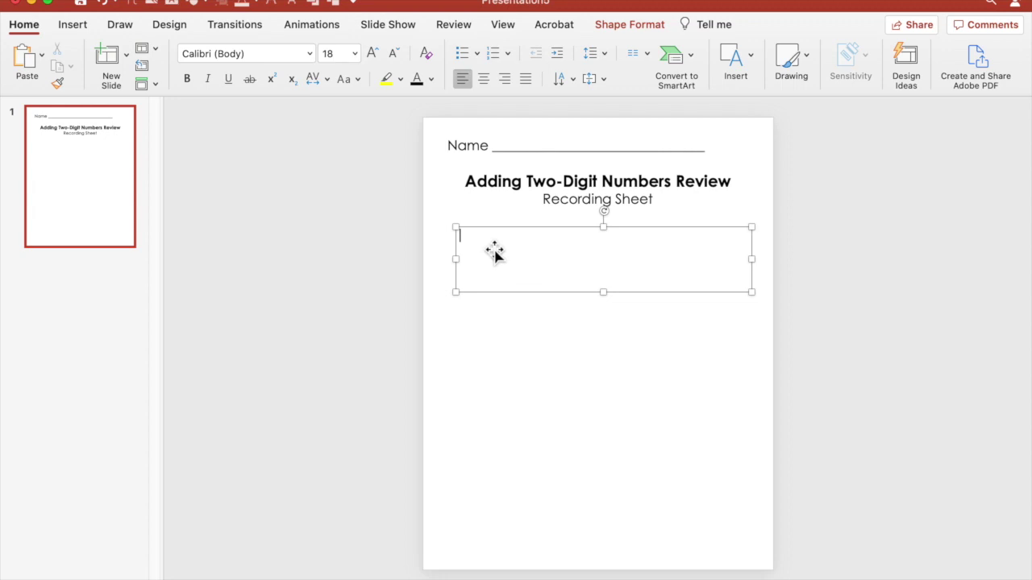
click(310, 53)
mouse_move(316, 187)
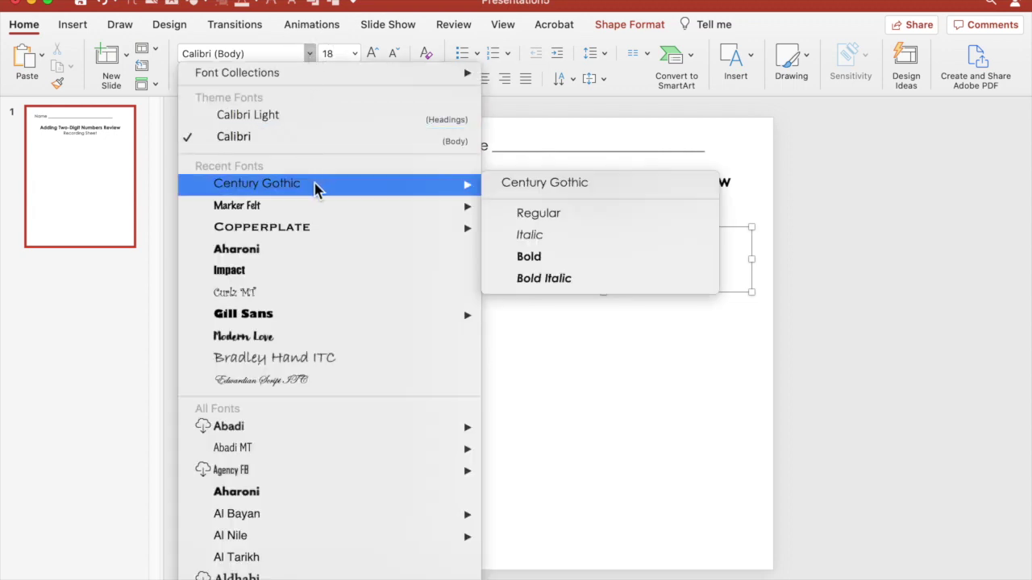
click(516, 213)
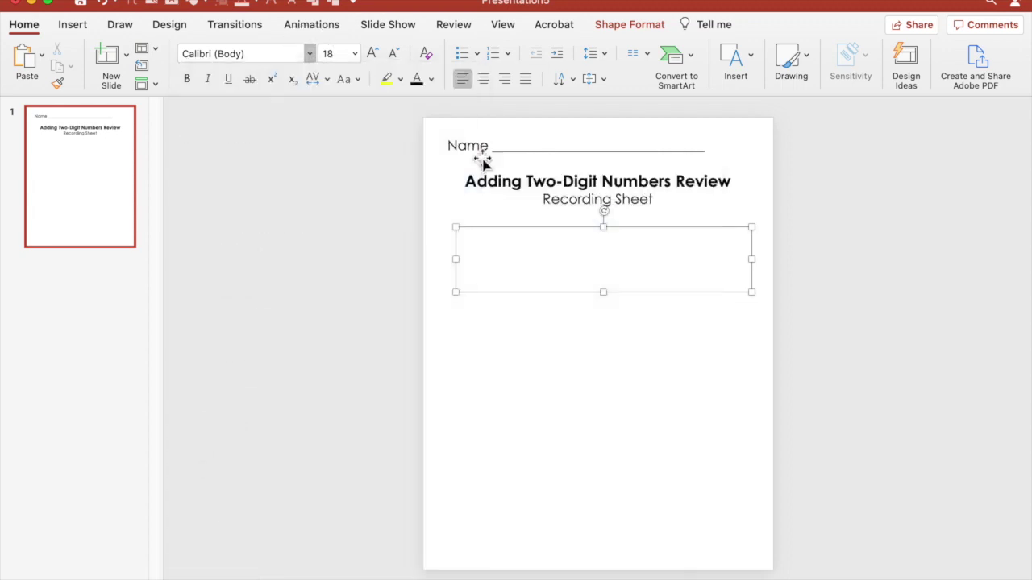
click(372, 53)
click(372, 53)
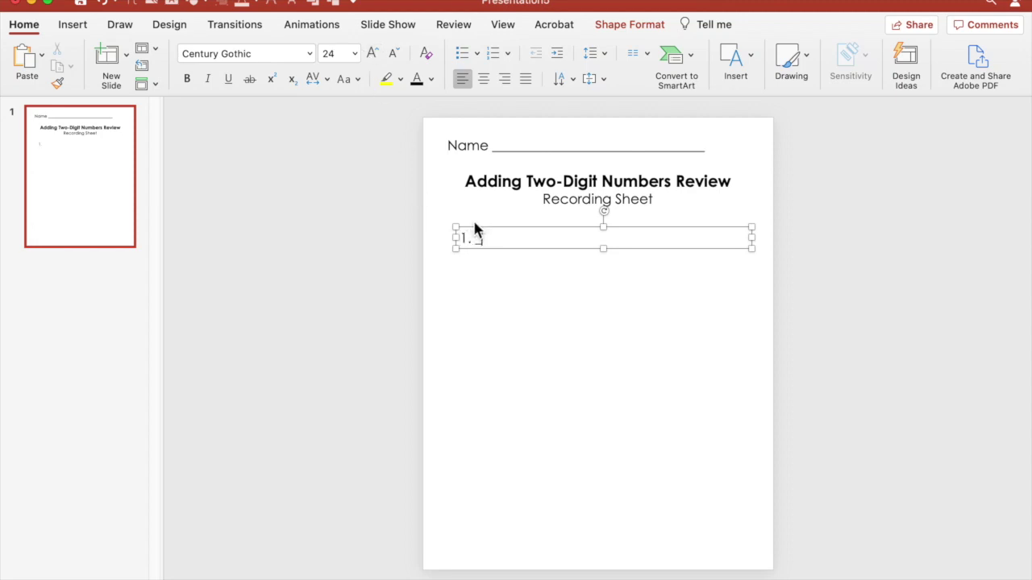
text(_____________________________________)
Step: Shift the numbered line slightly left and widen its box to keep one line
click(557, 262)
click(569, 244)
drag(571, 255, 549, 256)
click(643, 249)
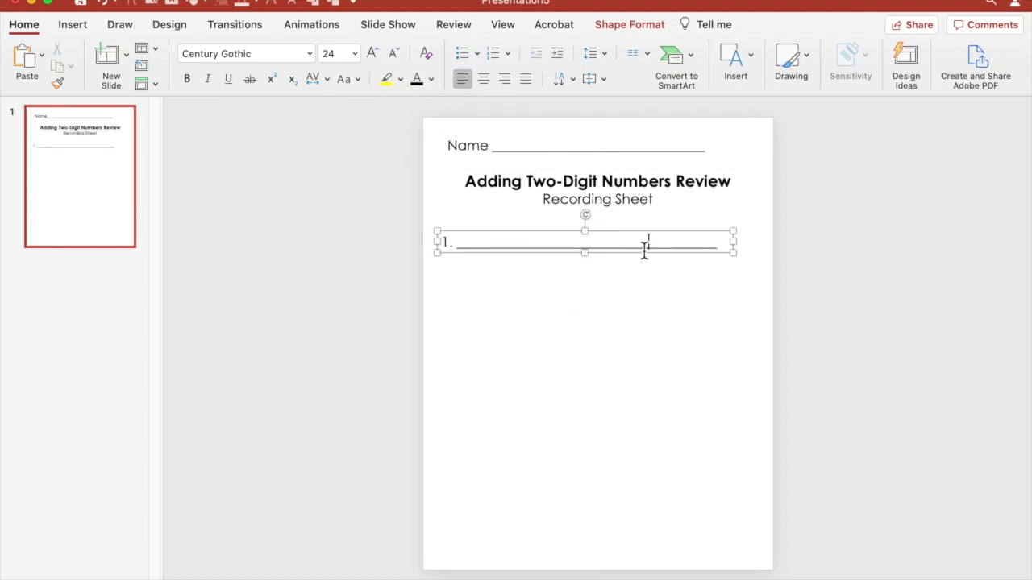
text(___)
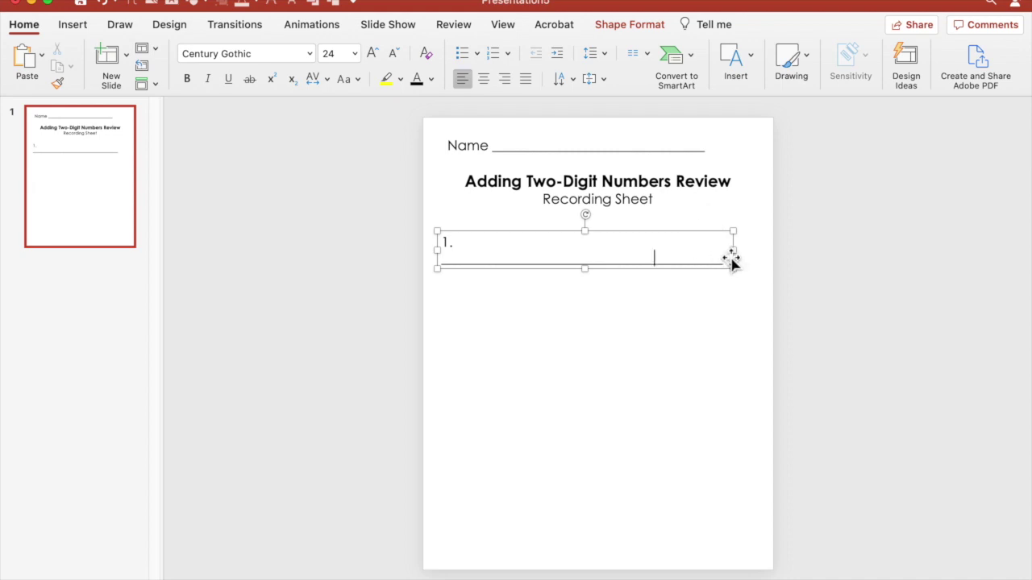
drag(743, 257, 752, 250)
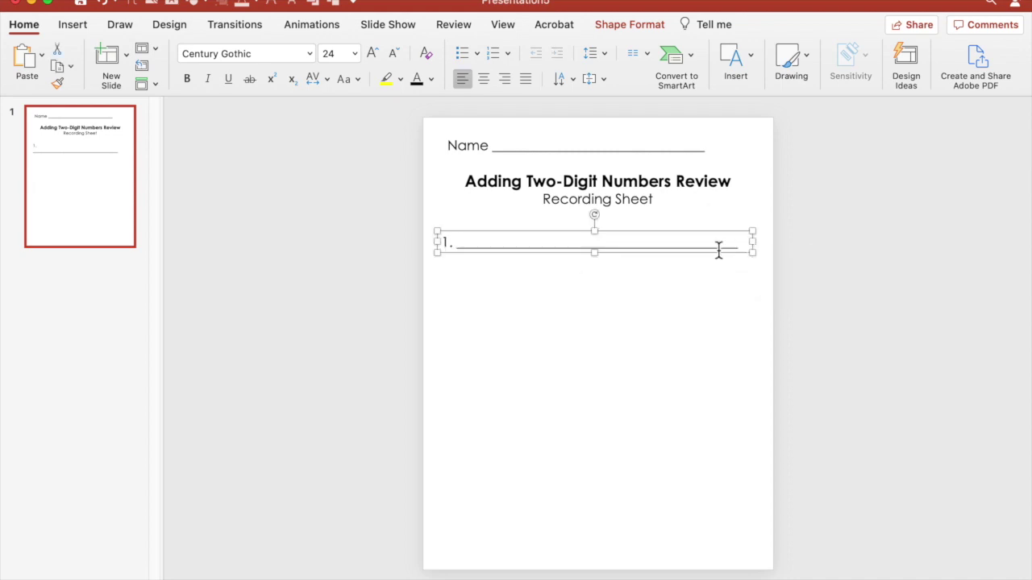
Step: Duplicate the numbered line, placing the copy just below, and repeat to stack ten lines
right_click(517, 258)
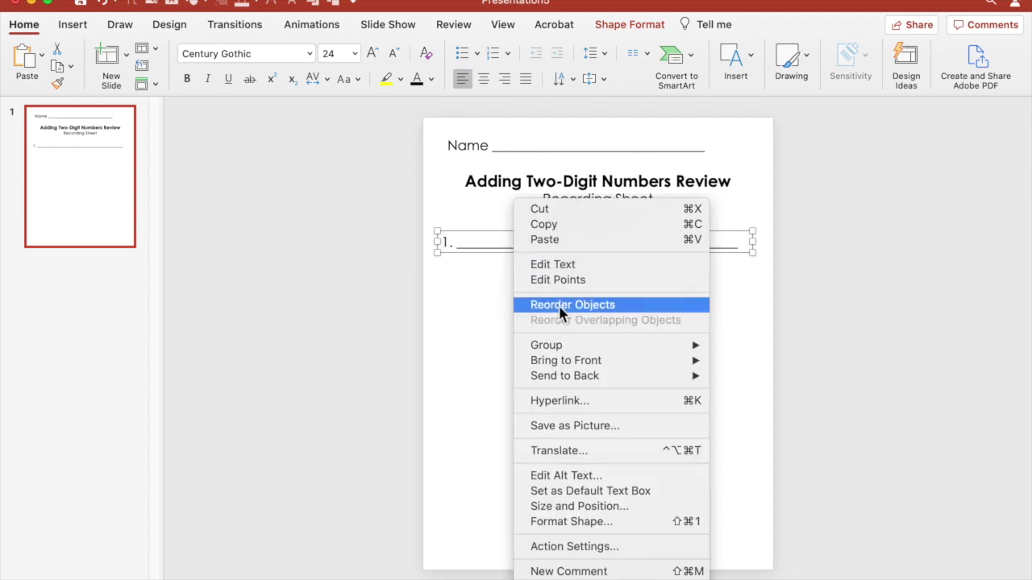
click(486, 251)
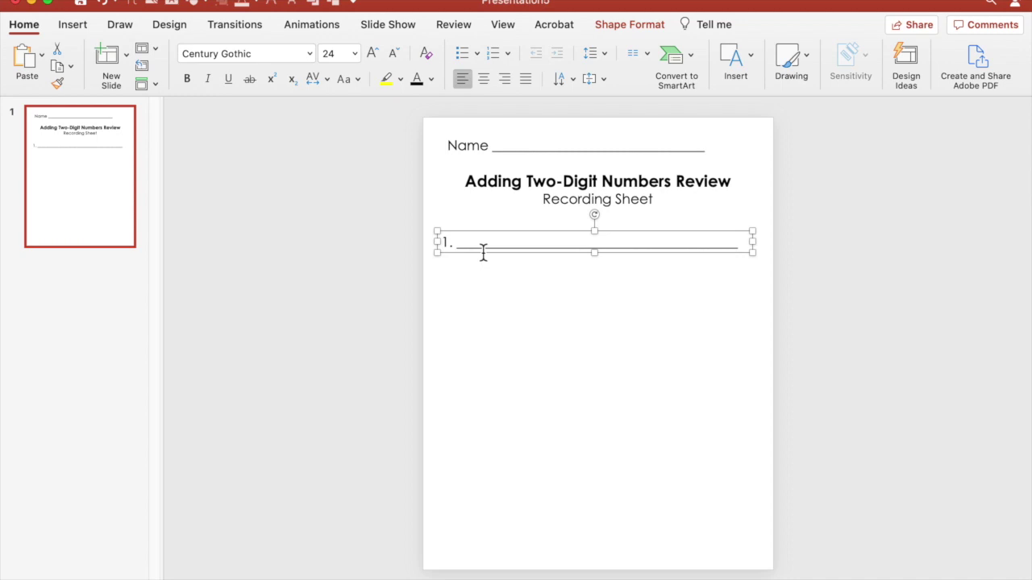
key(super+d)
drag(486, 259, 485, 285)
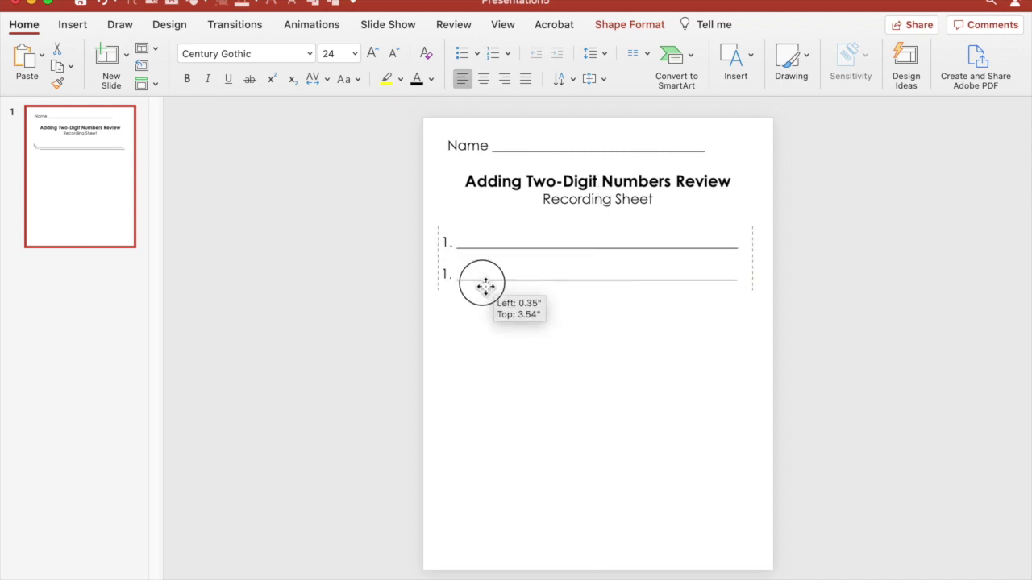
drag(485, 285, 485, 287)
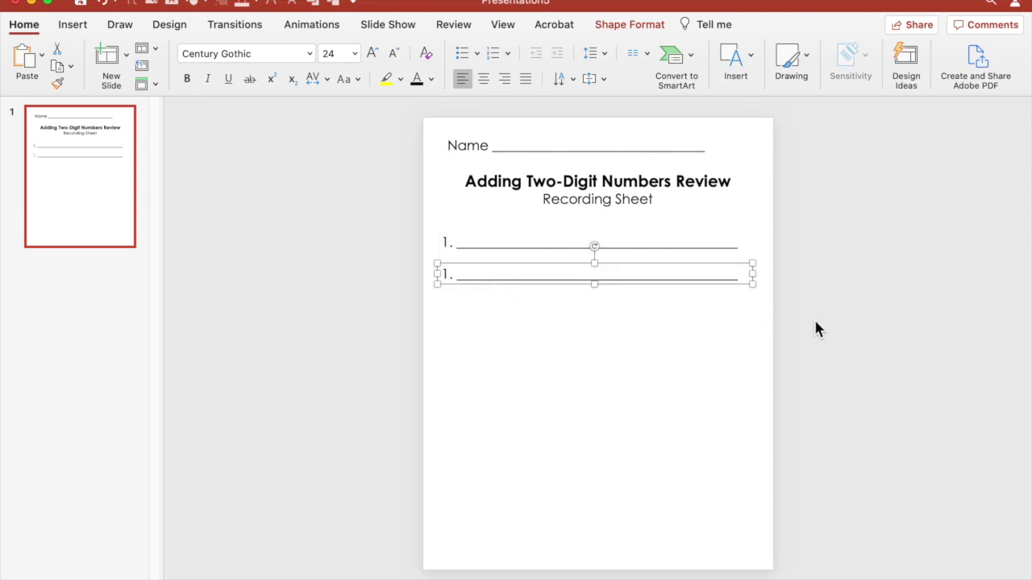
key(super+d)
key(super+d)
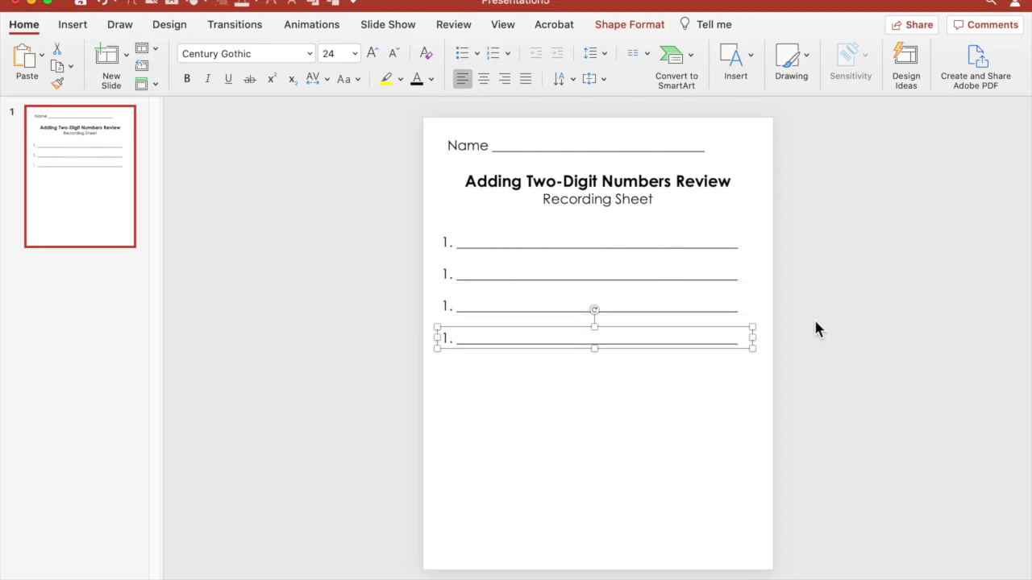
key(super+d)
key(super+d)
key(super+d)
key(super+d)
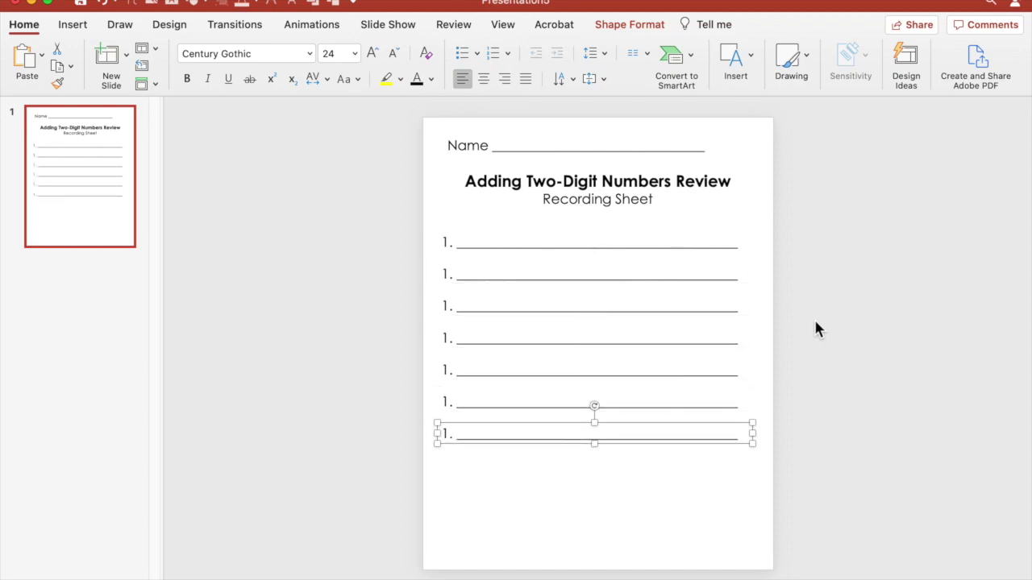
key(super+d)
key(super+d)
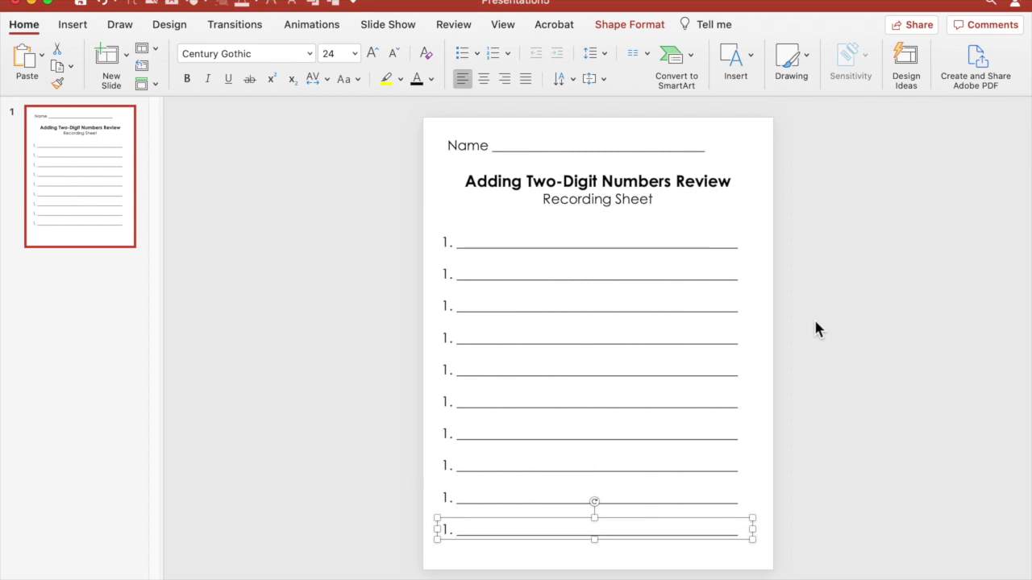
click(455, 275)
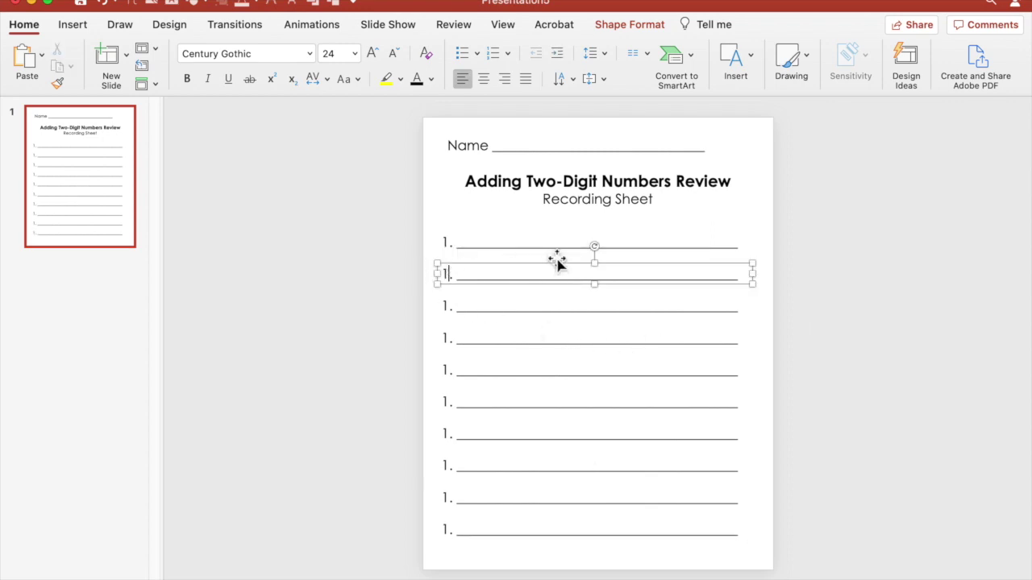
Step: Renumber the remaining answer lines 3 through 10
click(449, 307)
key(Delete)
text(3)
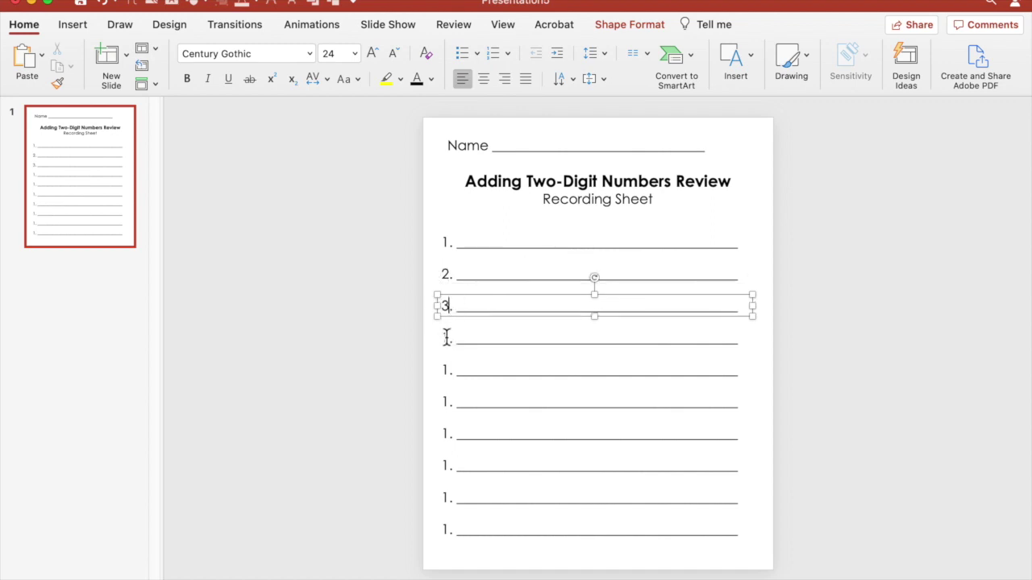
click(448, 337)
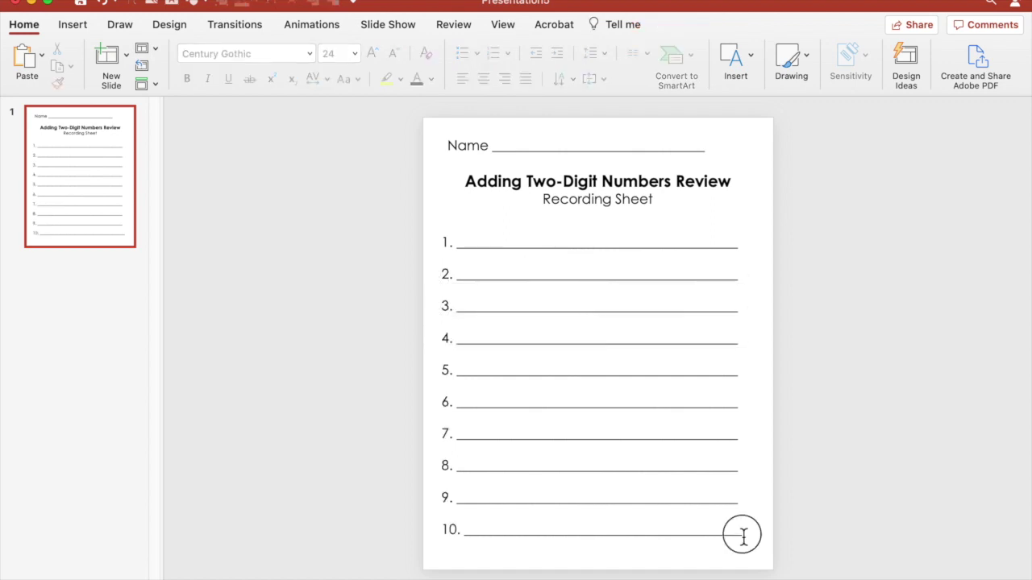
click(737, 532)
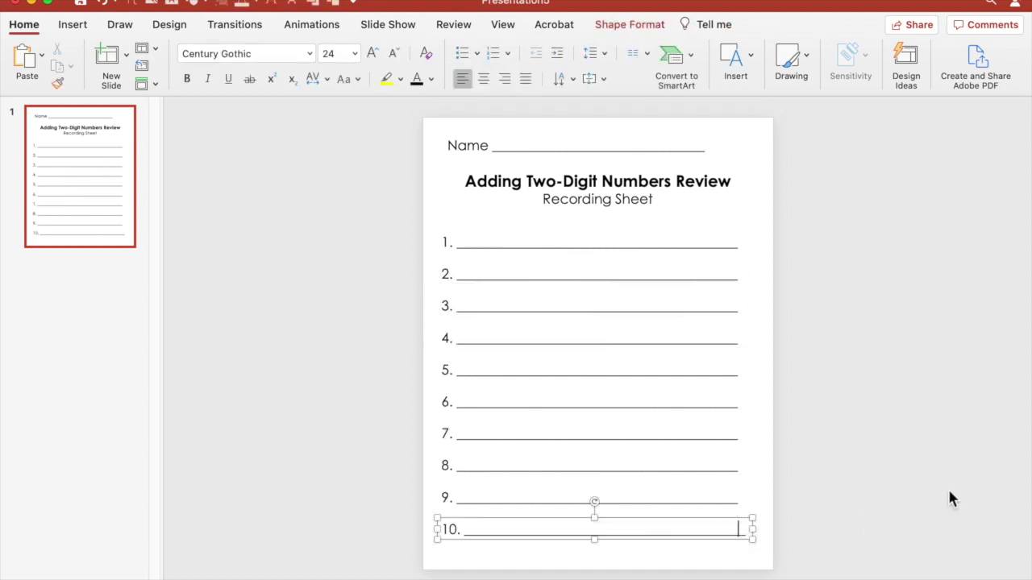
click(921, 396)
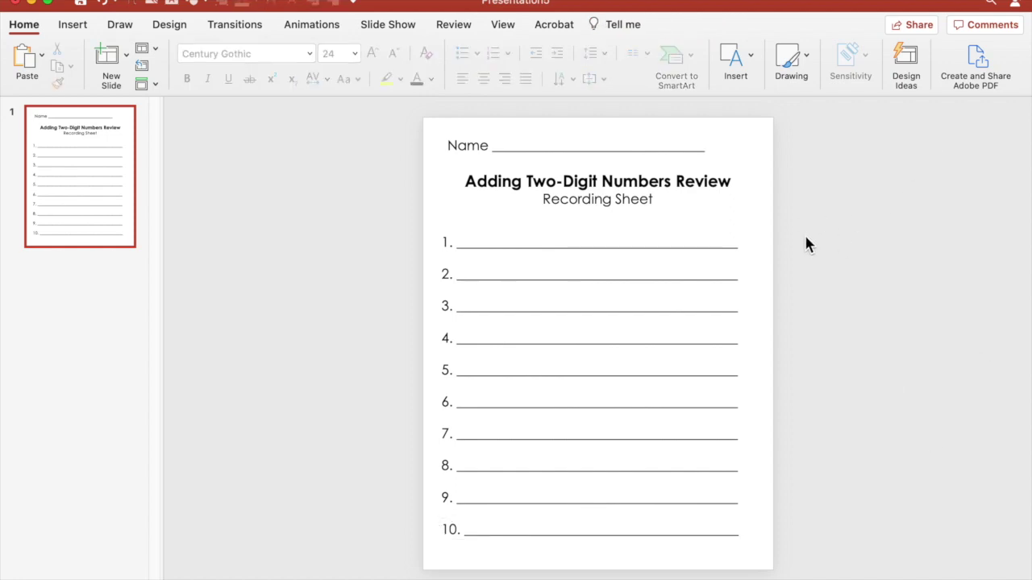
click(118, 148)
Step: Duplicate slide 1 as slide 2, group all of slide 1's text boxes, then view slide 2
key(super+d)
click(86, 161)
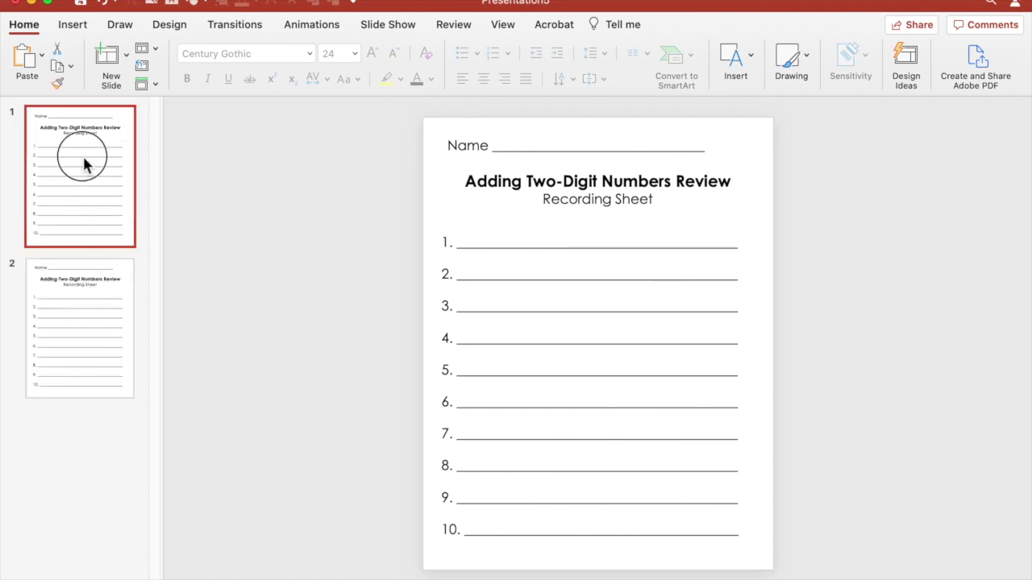
drag(398, 103, 843, 577)
right_click(706, 282)
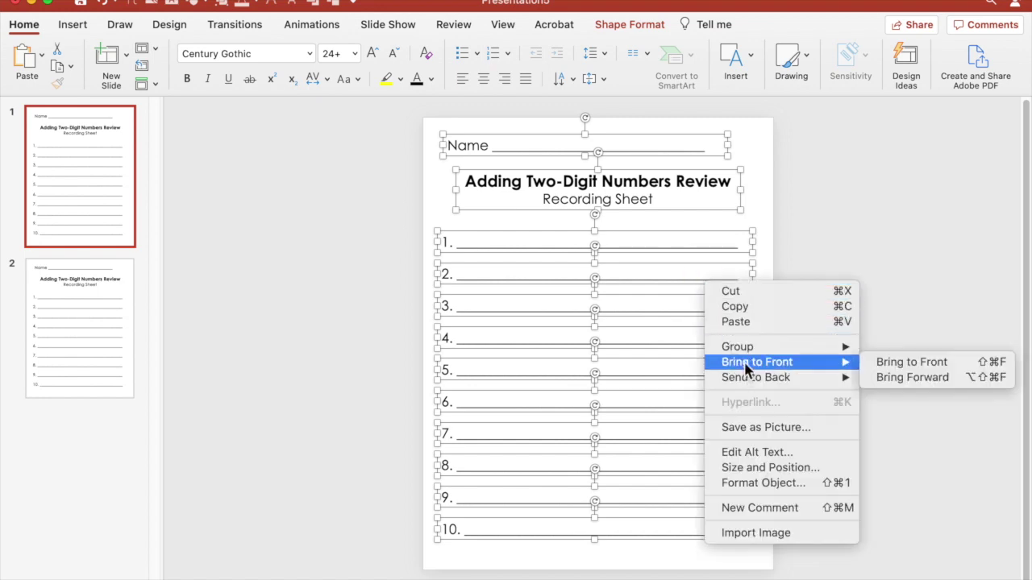
mouse_move(850, 348)
click(887, 348)
click(902, 286)
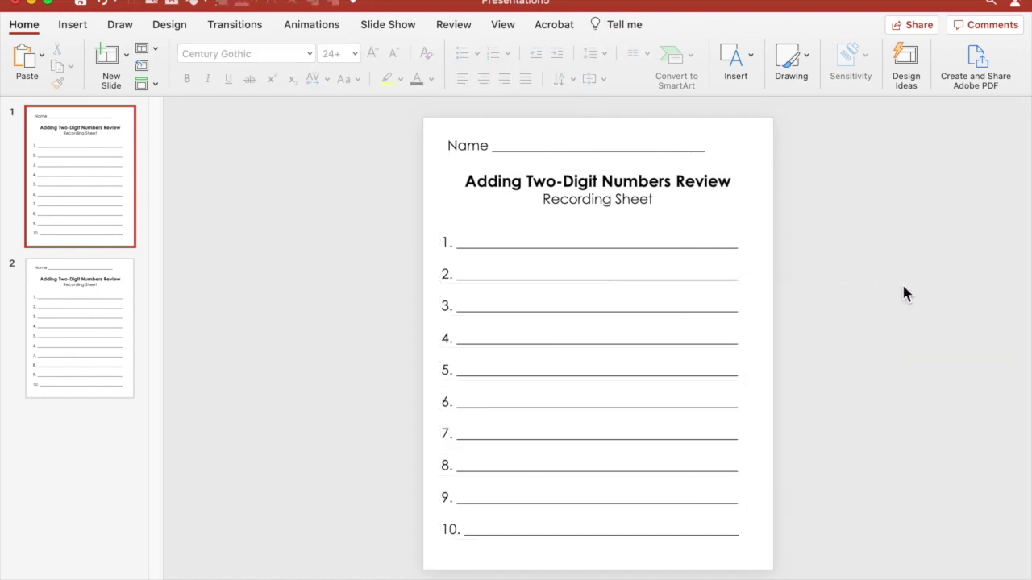
click(135, 324)
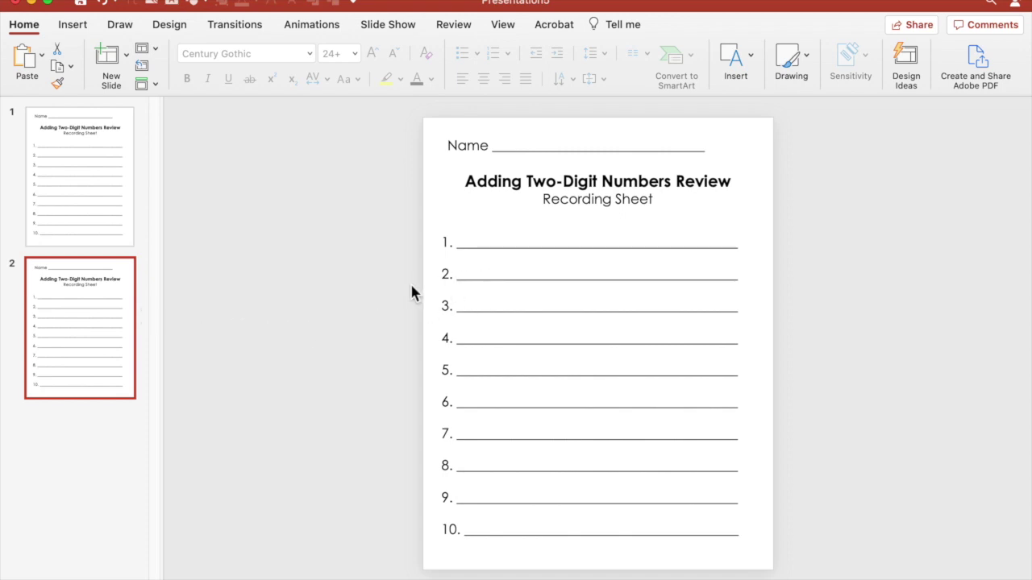
Step: Delete answer lines 2–10 and shorten line 1's underline and box
drag(392, 260, 878, 577)
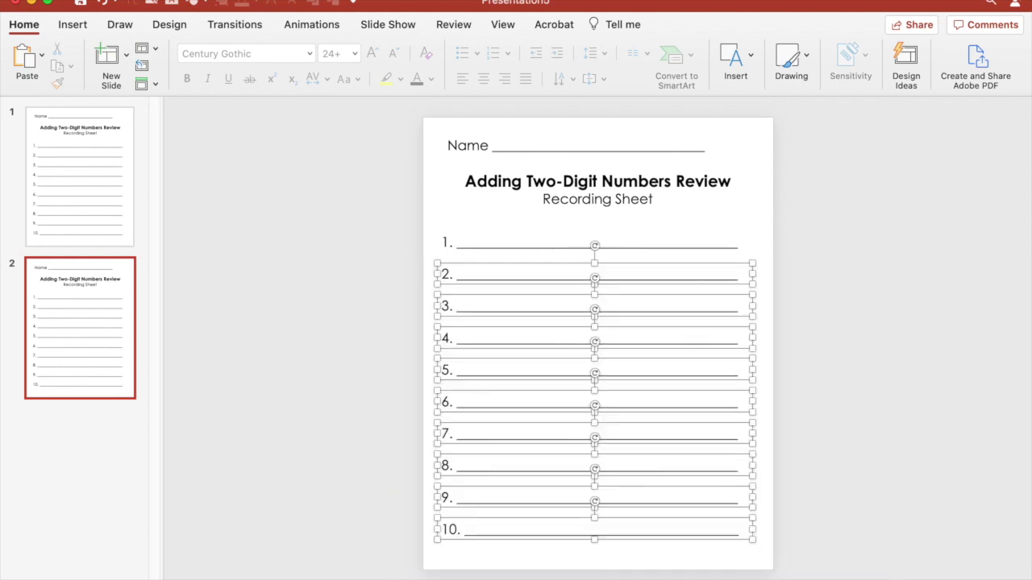
key(Delete)
click(610, 251)
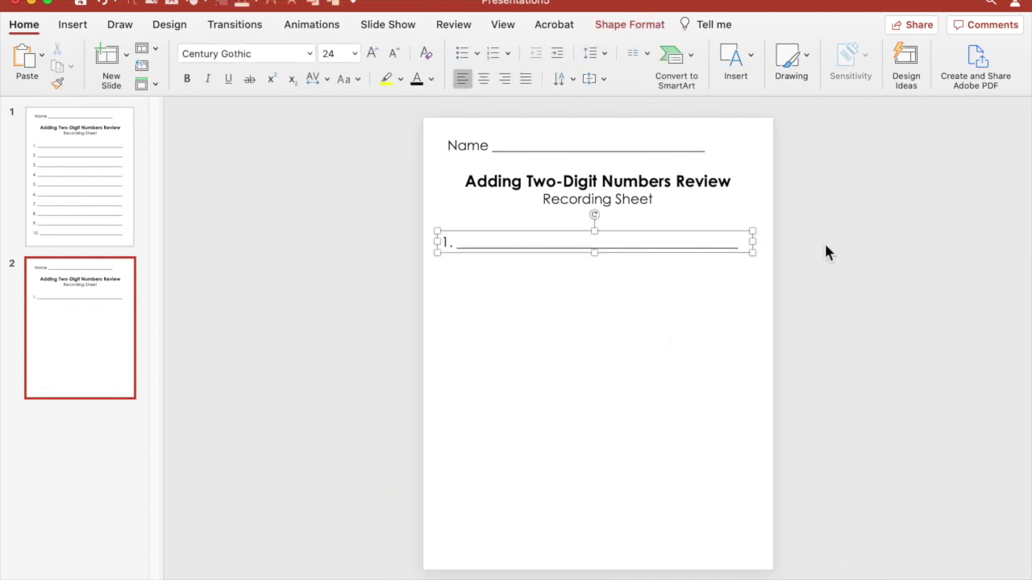
key(BackSpace)
key(BackSpace)
key(BackSpace)
key(BackSpace)
key(BackSpace)
key(BackSpace)
key(BackSpace)
key(BackSpace)
key(BackSpace)
key(BackSpace)
key(BackSpace)
key(BackSpace)
key(BackSpace)
key(BackSpace)
key(BackSpace)
key(BackSpace)
key(BackSpace)
key(BackSpace)
key(BackSpace)
key(BackSpace)
key(BackSpace)
key(BackSpace)
key(BackSpace)
key(BackSpace)
key(BackSpace)
key(BackSpace)
key(BackSpace)
key(BackSpace)
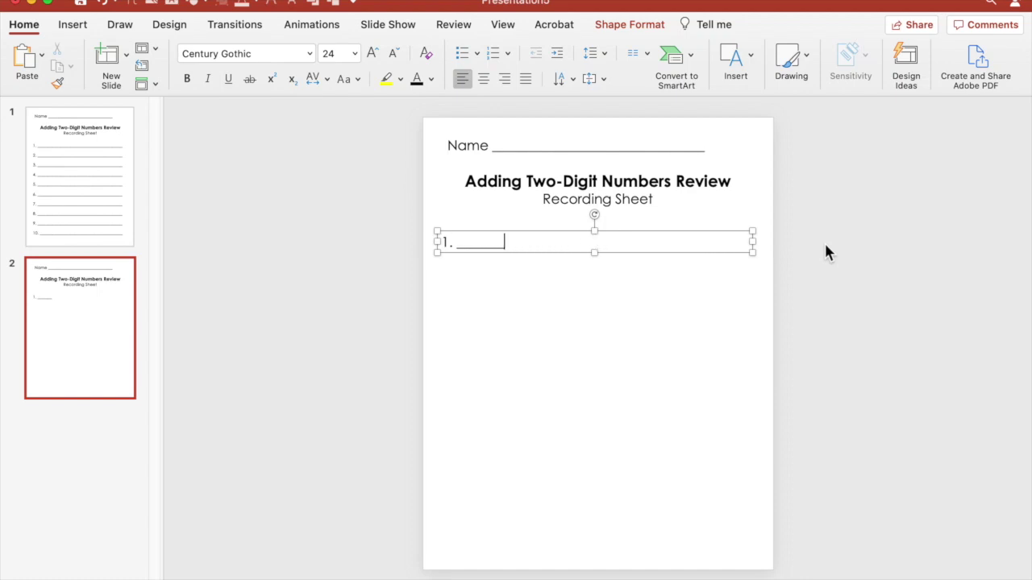
drag(752, 241, 514, 259)
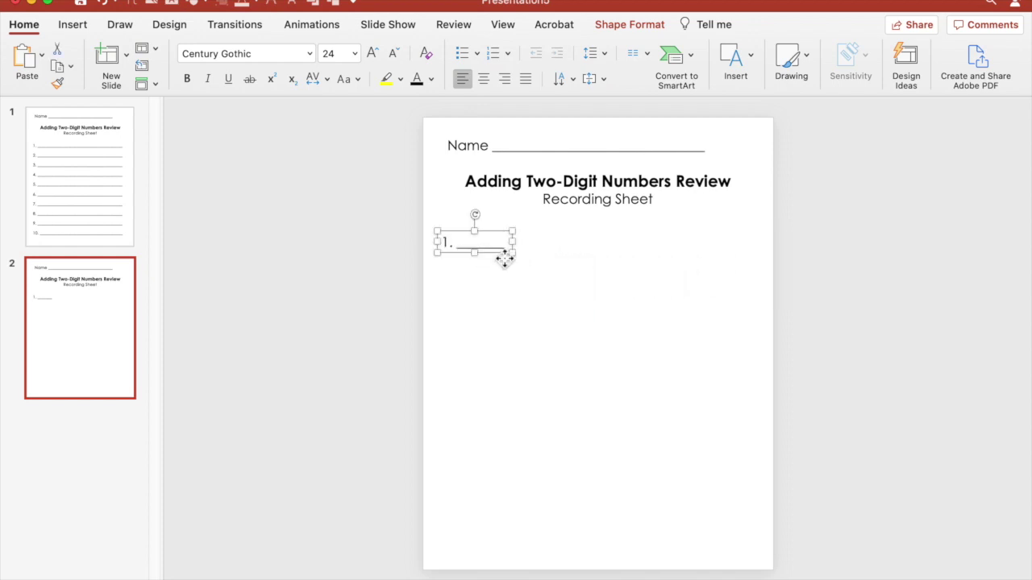
Step: Make two copies of the line to the right and align all three by their middles
drag(503, 258, 622, 256)
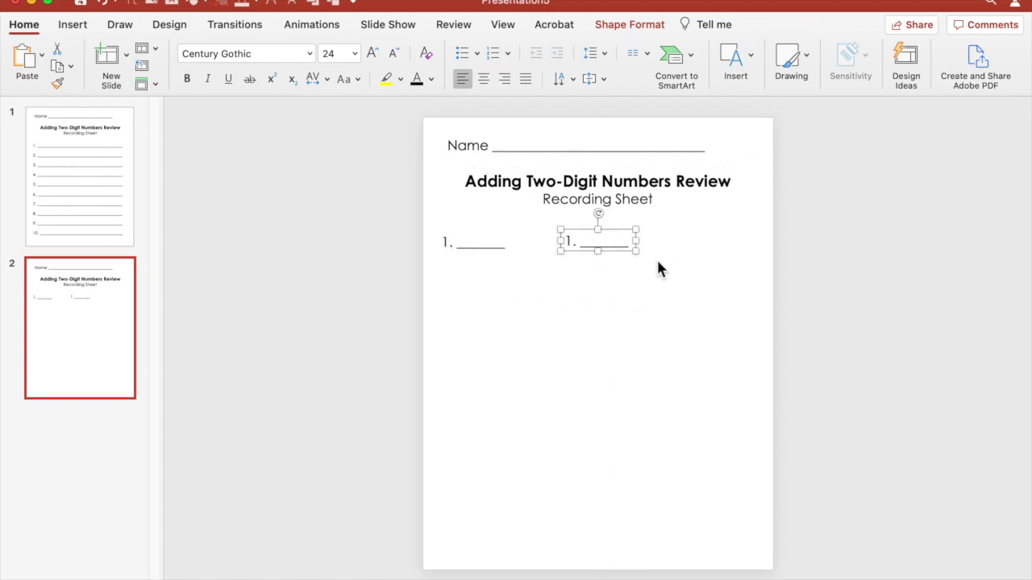
key(super+d)
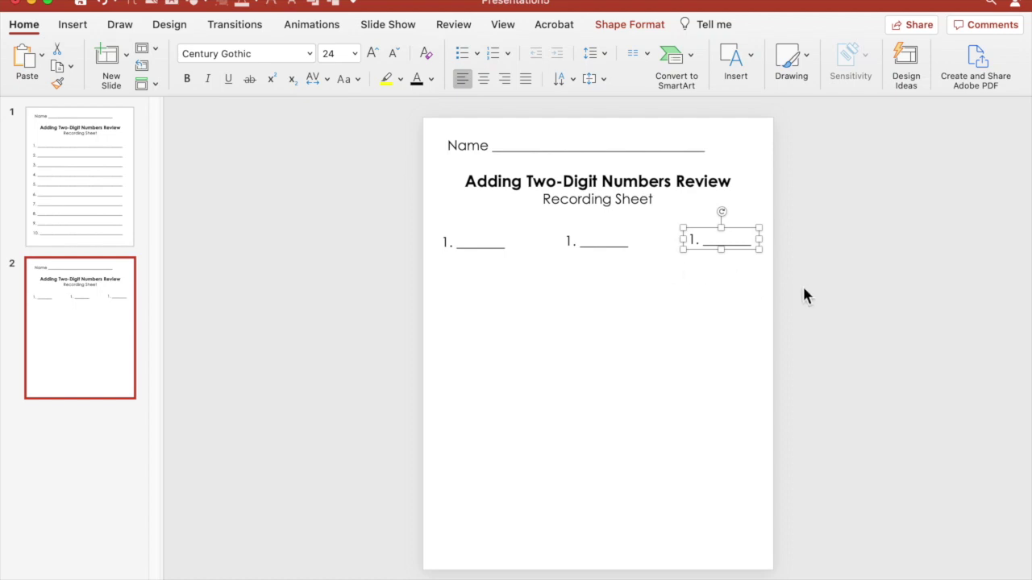
click(728, 241)
drag(392, 224, 841, 282)
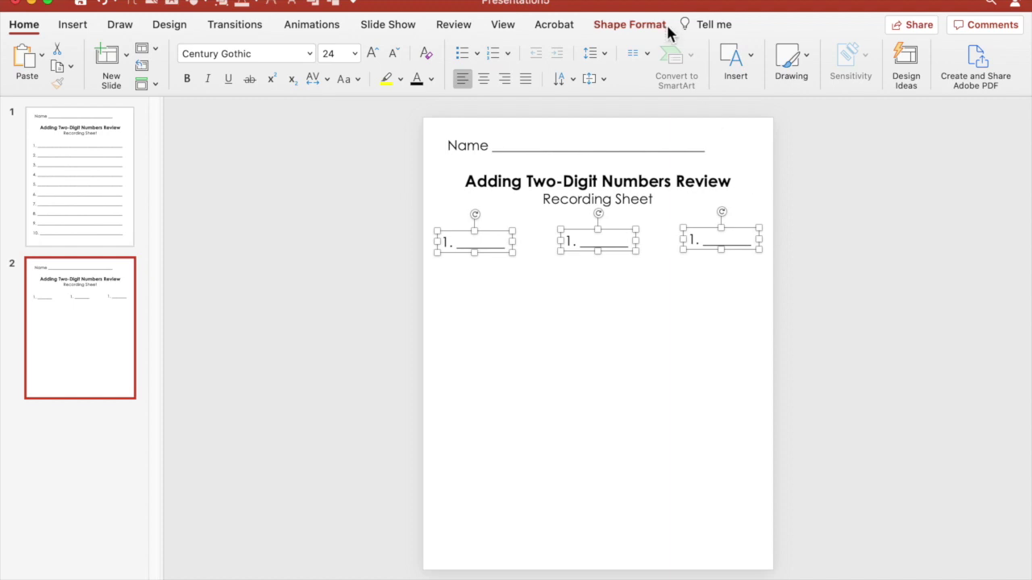
click(613, 28)
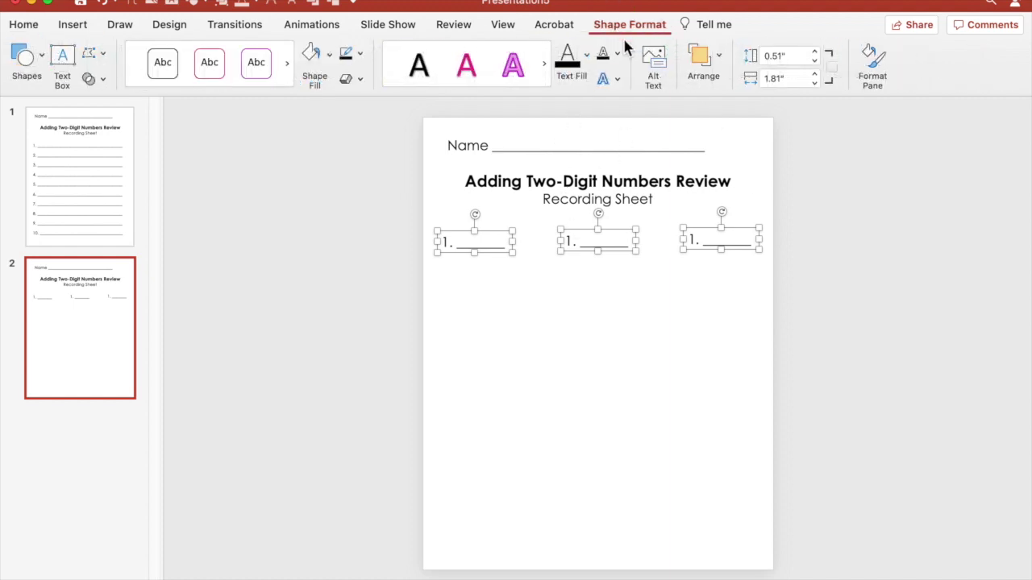
click(701, 65)
click(754, 103)
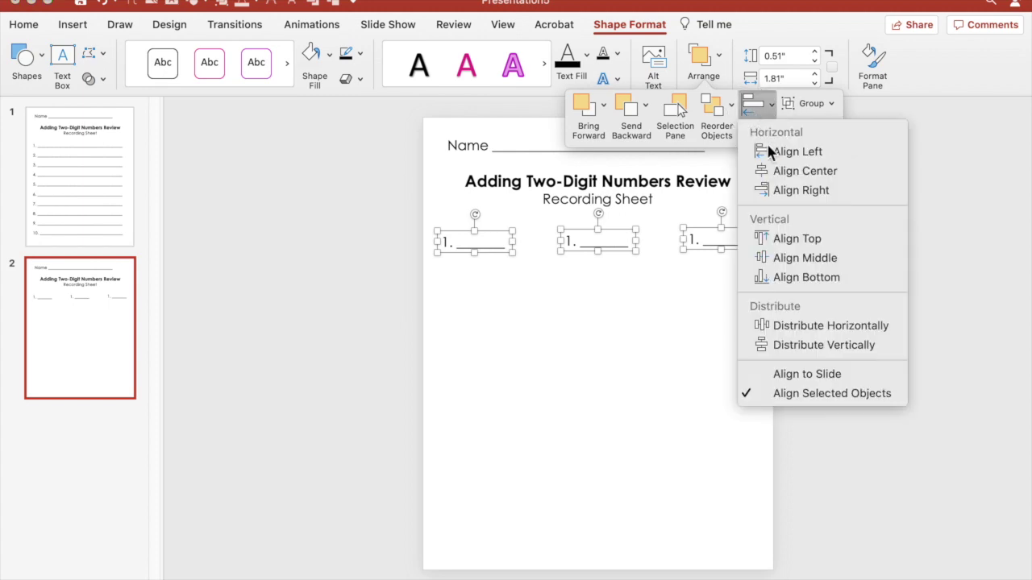
click(806, 259)
click(673, 292)
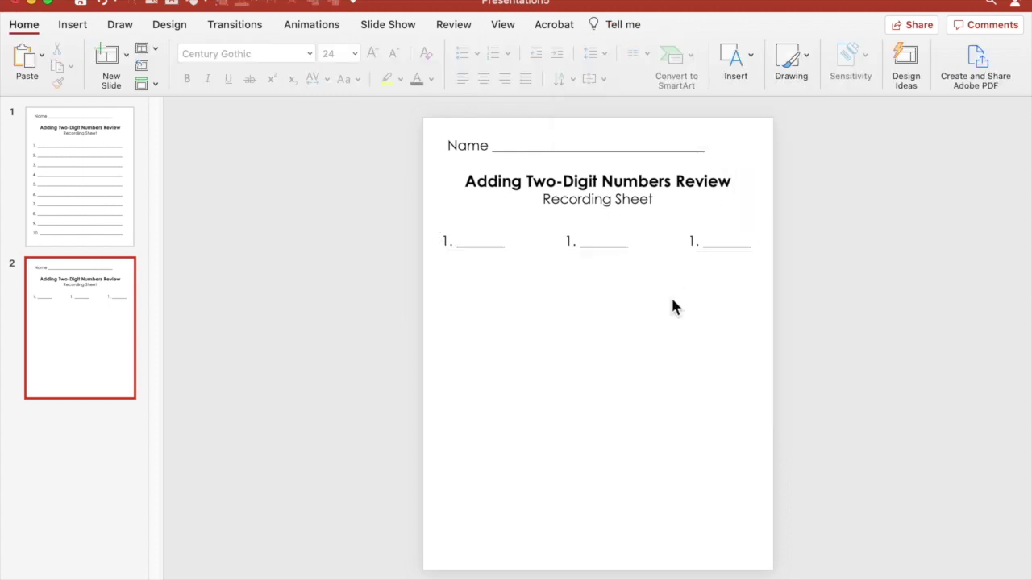
drag(379, 211, 864, 305)
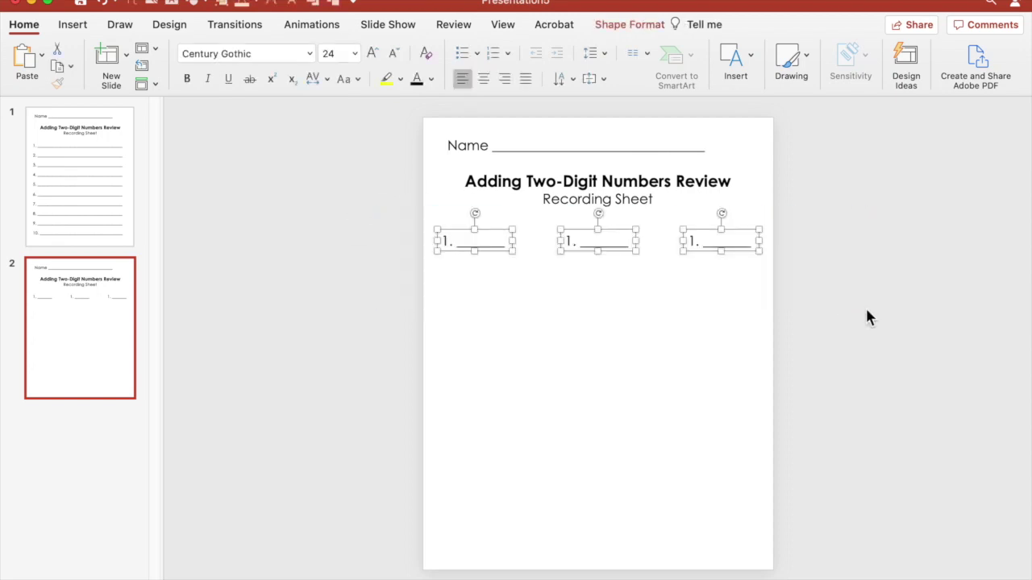
Step: Copy the row of three lines below as a second row, undoing the extra rows beyond two
drag(728, 266, 728, 309)
drag(384, 213, 844, 348)
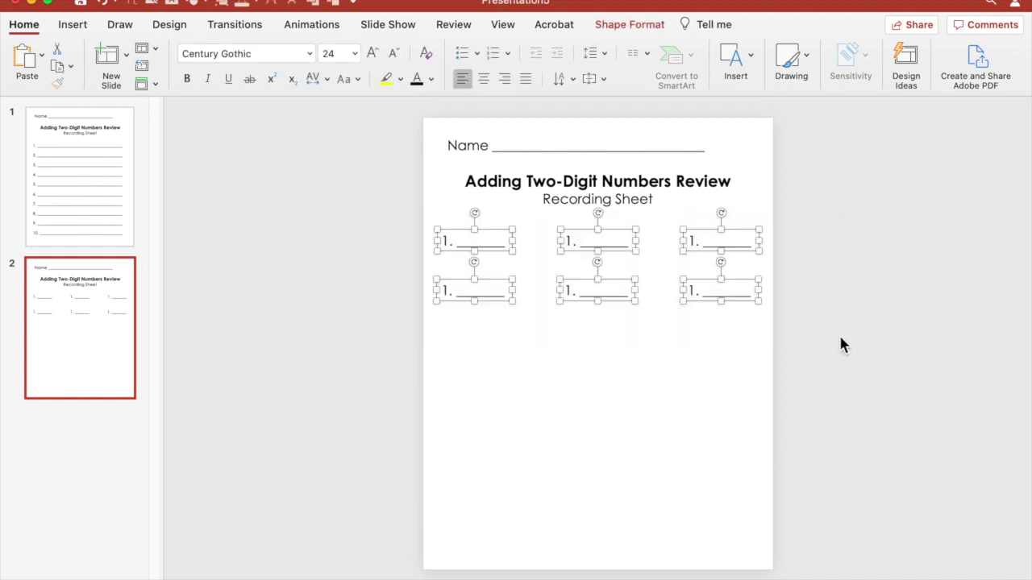
drag(717, 307, 707, 396)
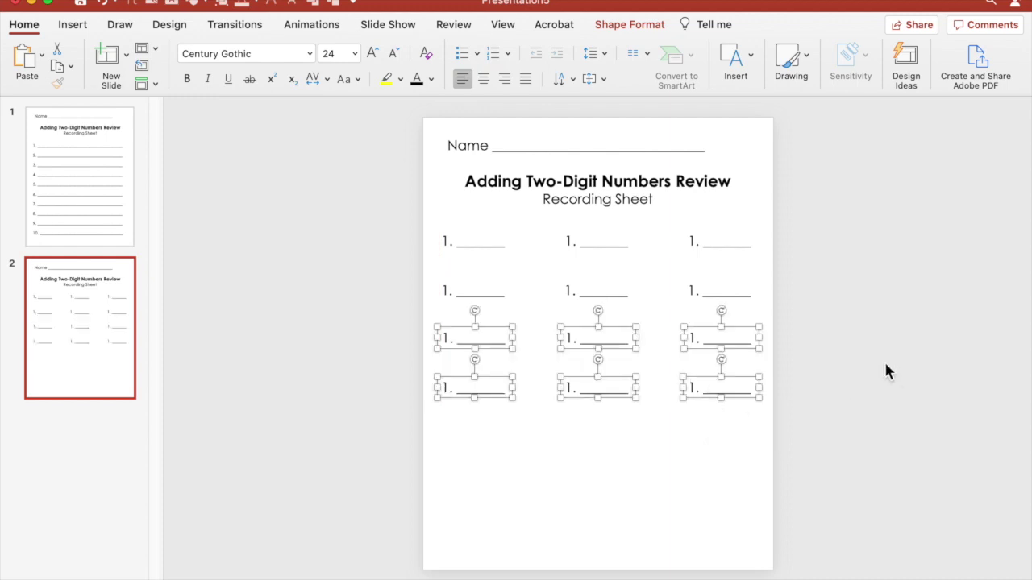
key(super+d)
click(884, 419)
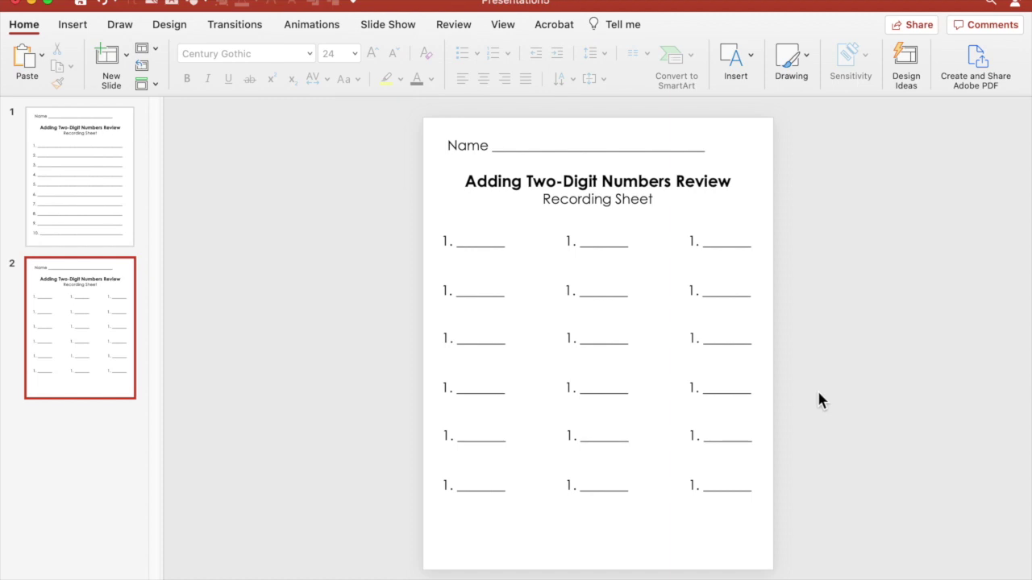
key(super+z)
key(super+z)
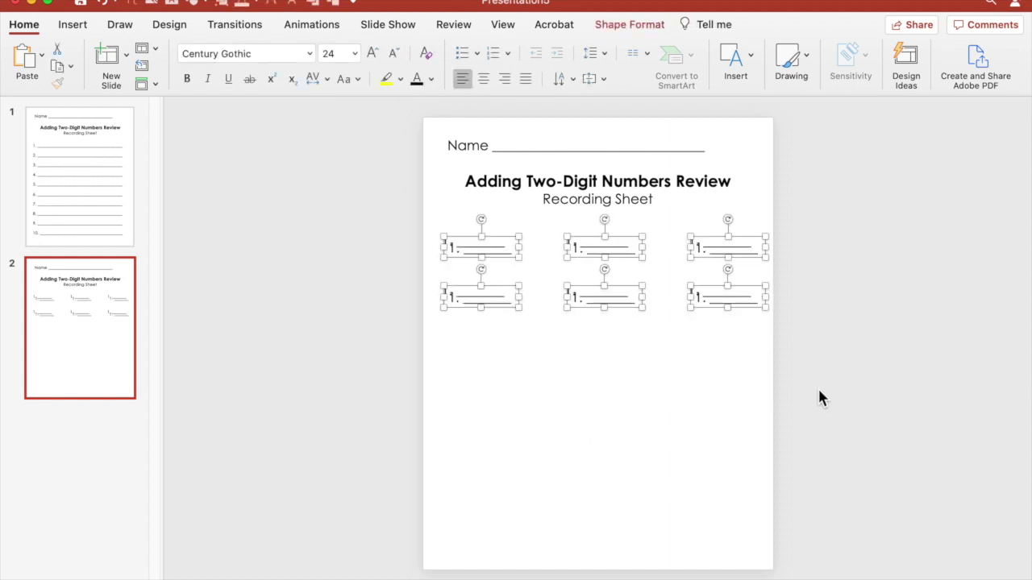
key(super+z)
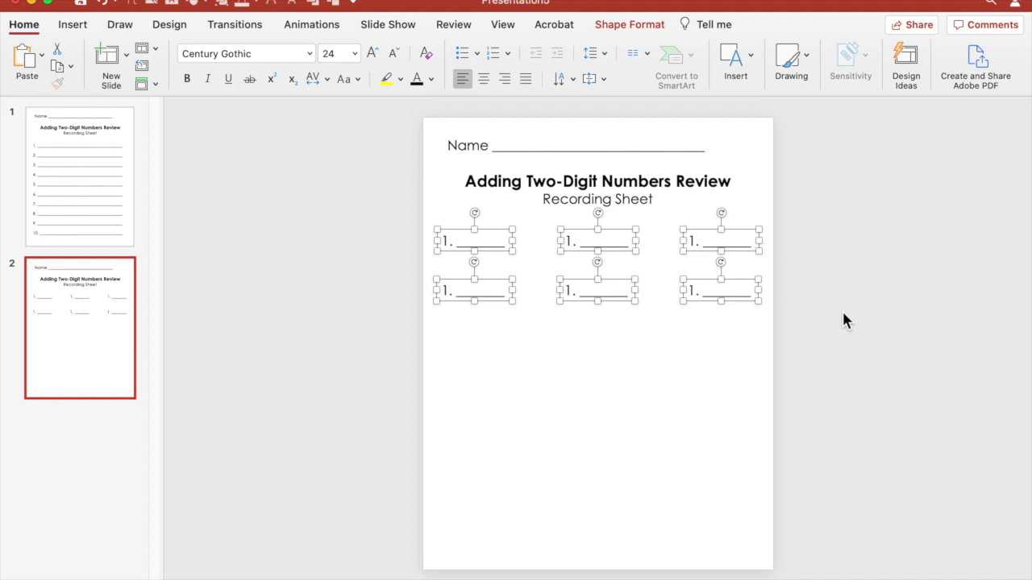
Step: Delete the second row of lines and replace it with a copy of the first row placed just below
click(798, 315)
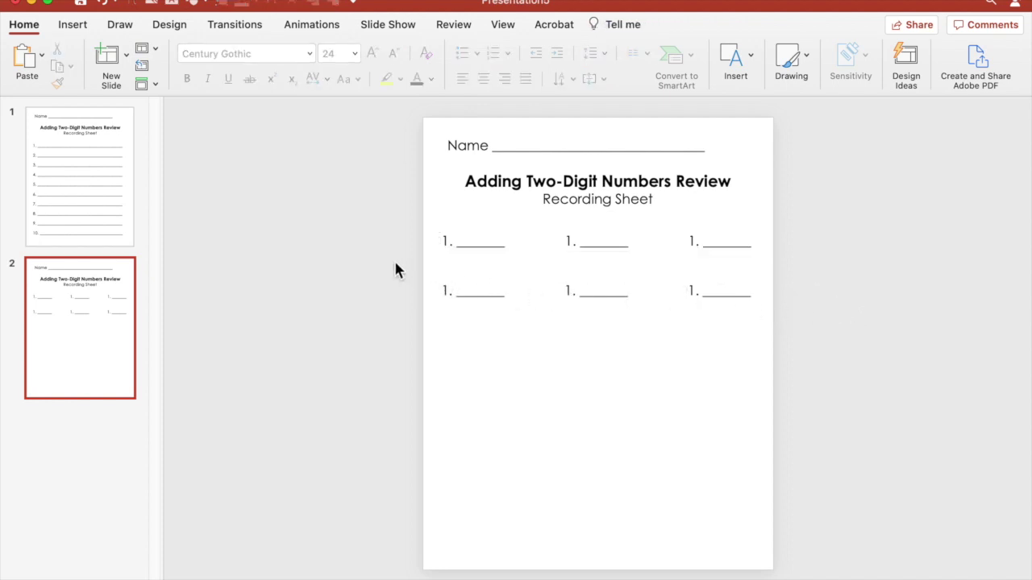
drag(395, 263, 833, 371)
key(Delete)
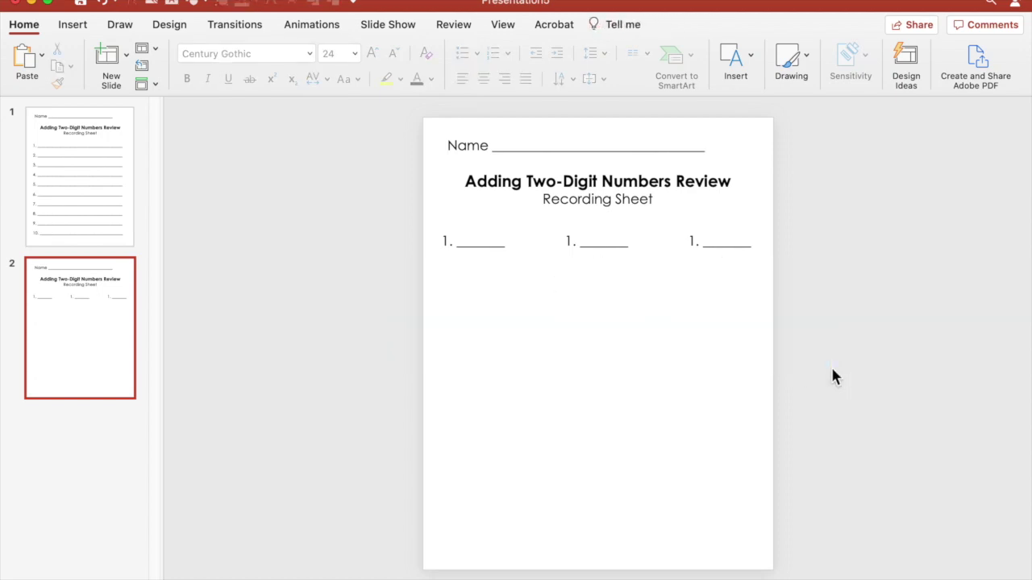
drag(351, 204, 818, 322)
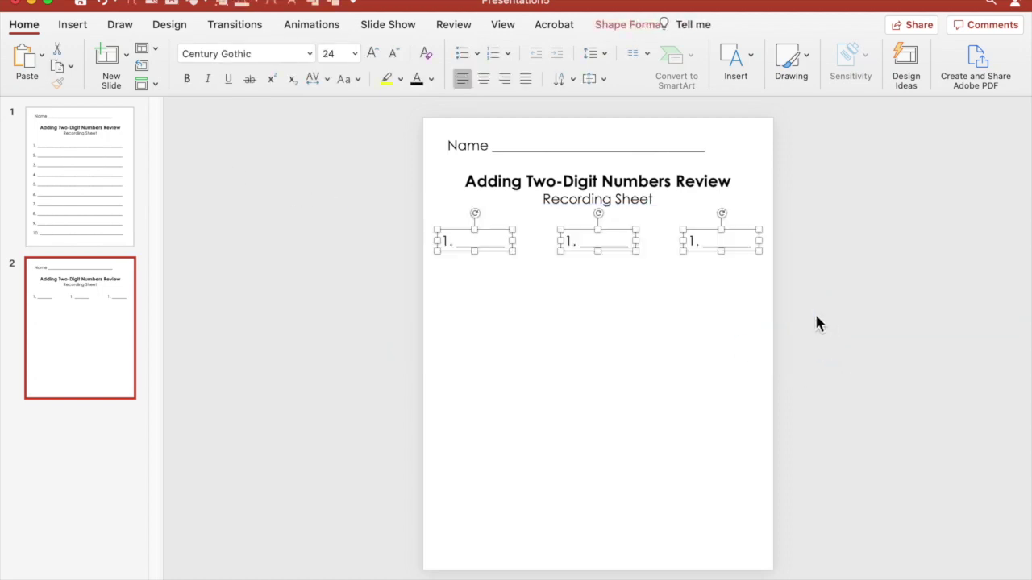
key(super+d)
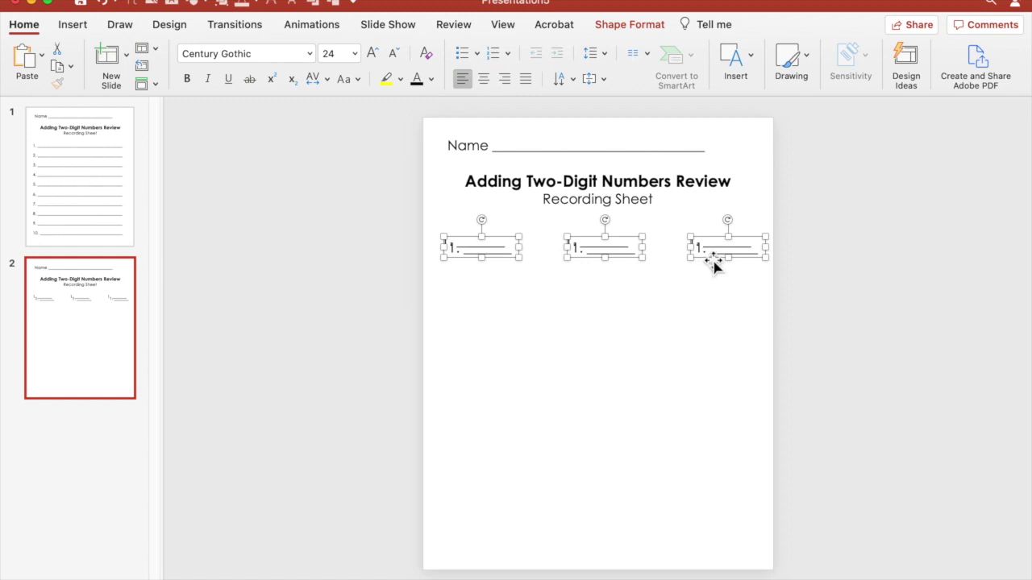
drag(714, 266, 713, 306)
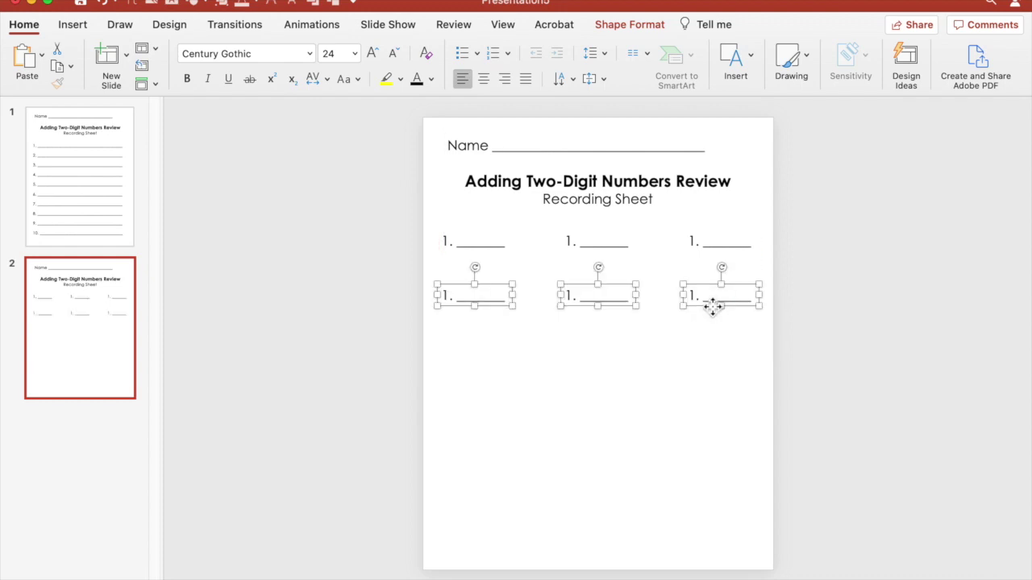
Step: Duplicate the two rows of three lines twice down the slide to make six rows
drag(404, 224, 802, 368)
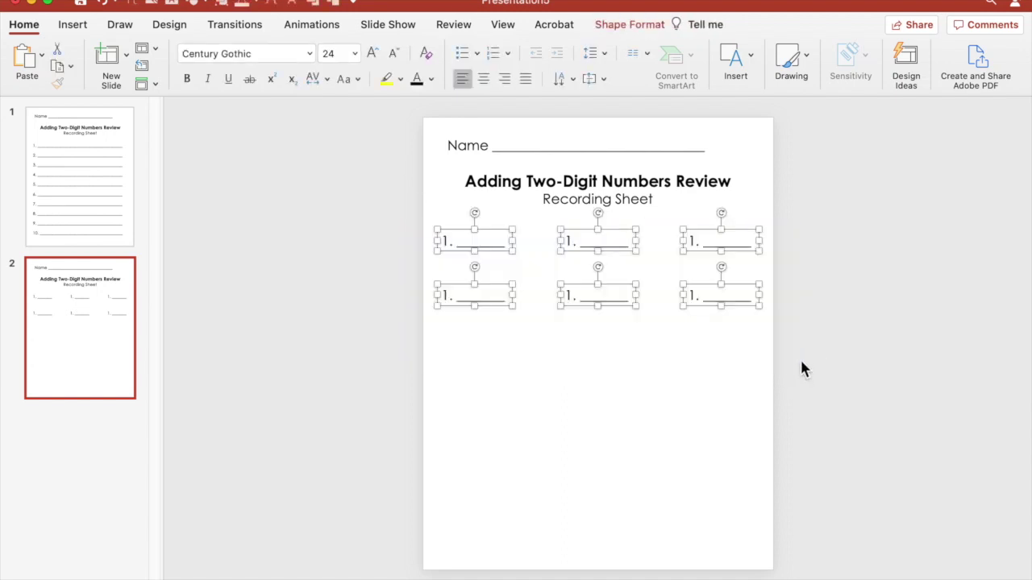
key(super+d)
drag(737, 306, 738, 415)
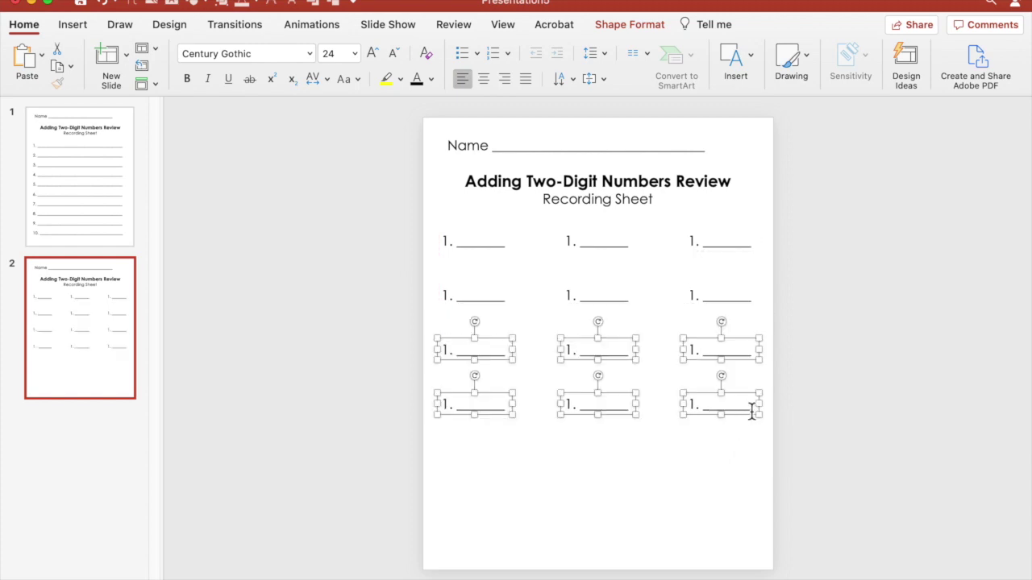
key(super+d)
click(867, 476)
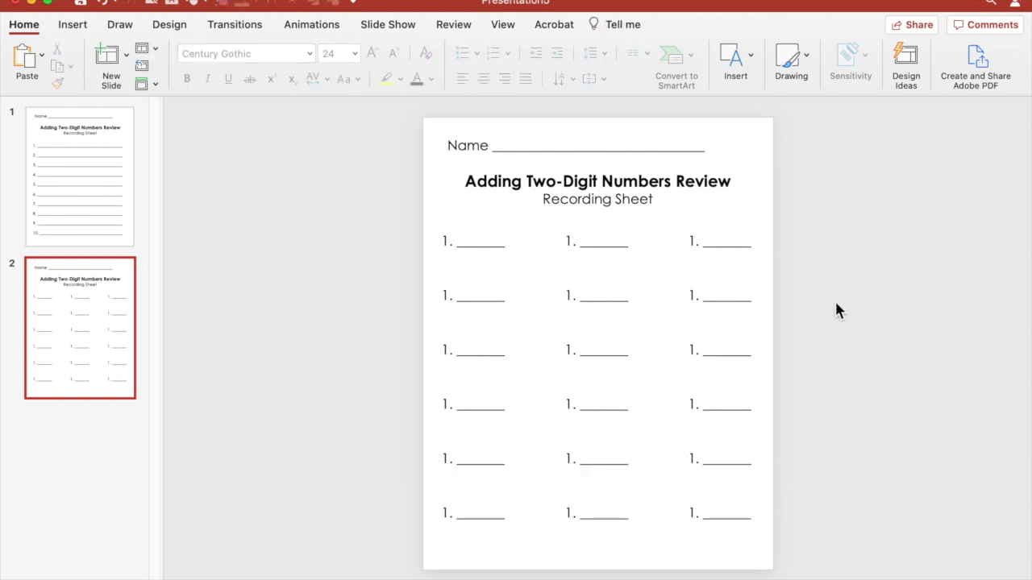
Step: Renumber the answer lines in the top three rows in sequence up to 9
click(569, 241)
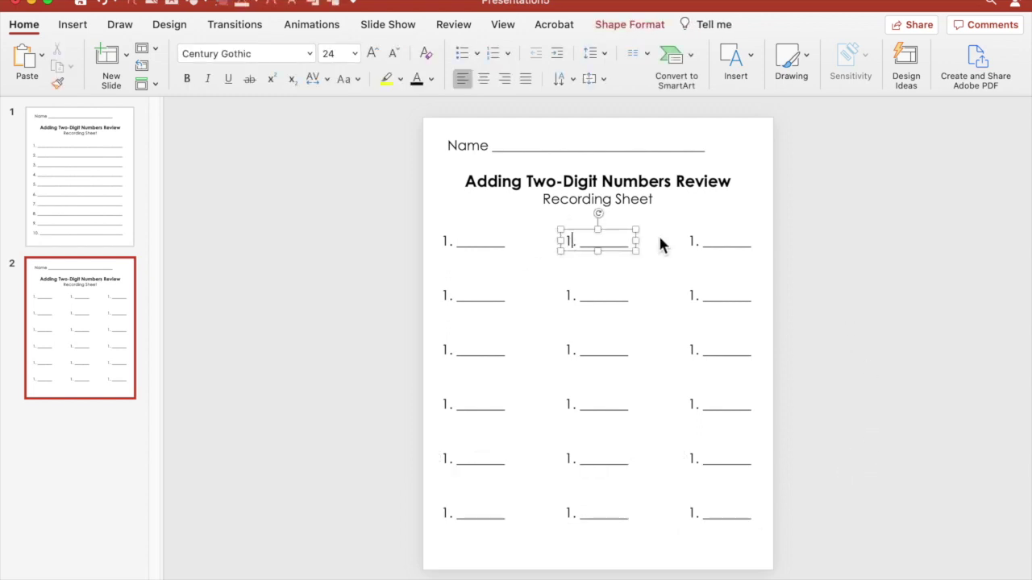
click(693, 242)
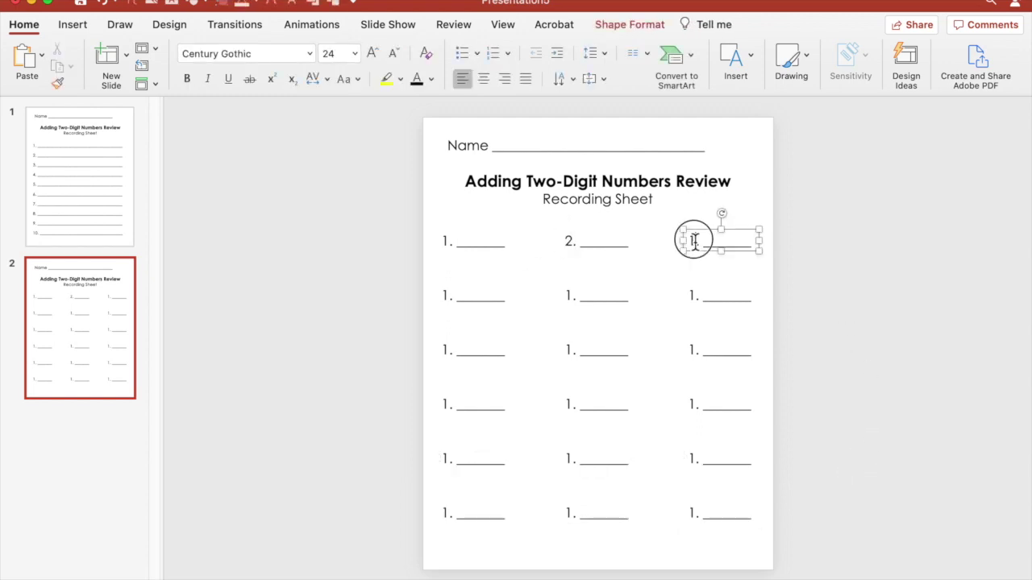
text(3)
double_click(448, 296)
text(4)
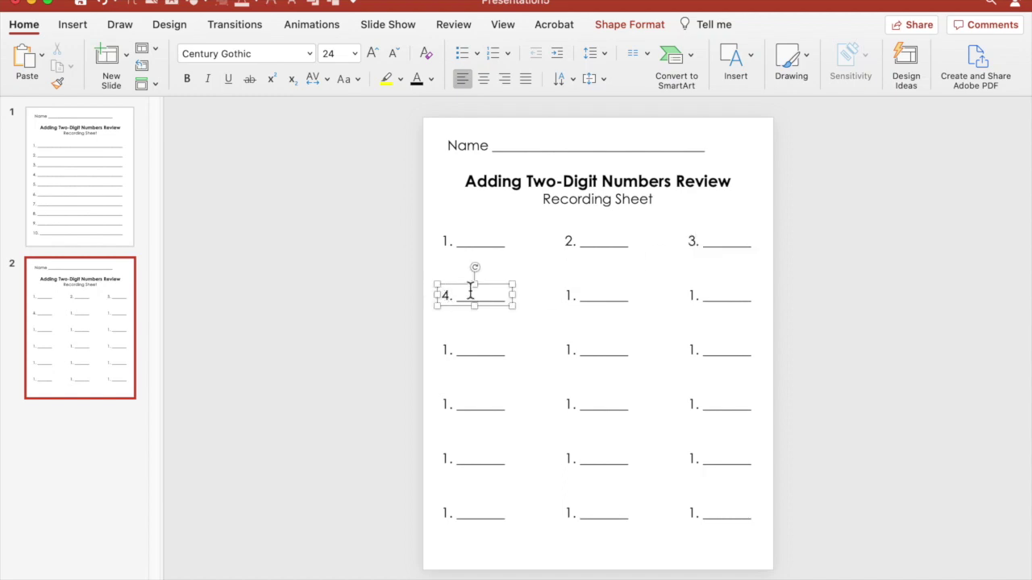
double_click(570, 296)
text(5)
double_click(693, 296)
text(6)
double_click(446, 351)
text(7)
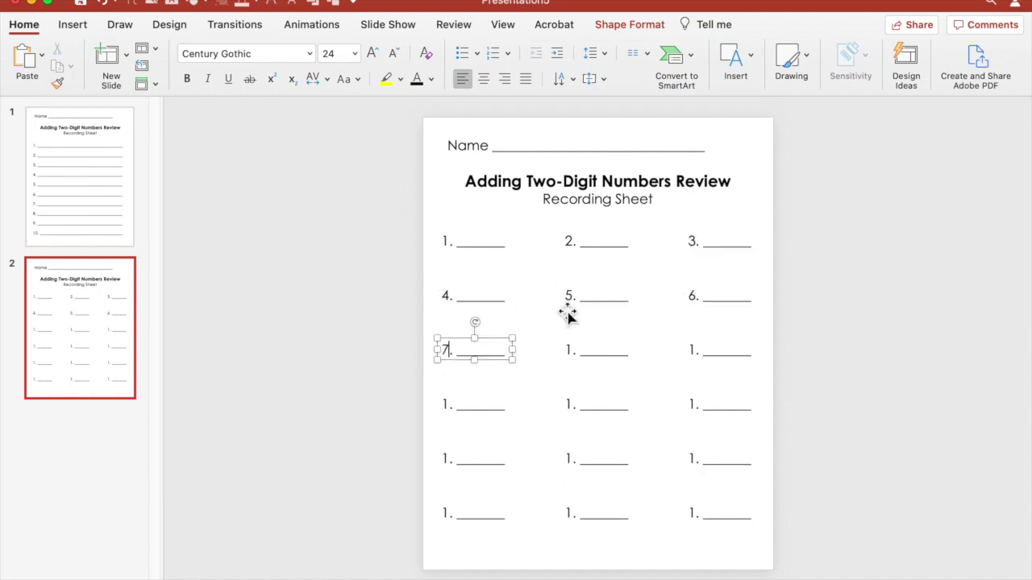
double_click(569, 350)
text(8)
double_click(693, 350)
text(9)
Step: Number rows four to six as 10 through 18, correcting the mistyped 16 to 15
double_click(447, 404)
text(10.)
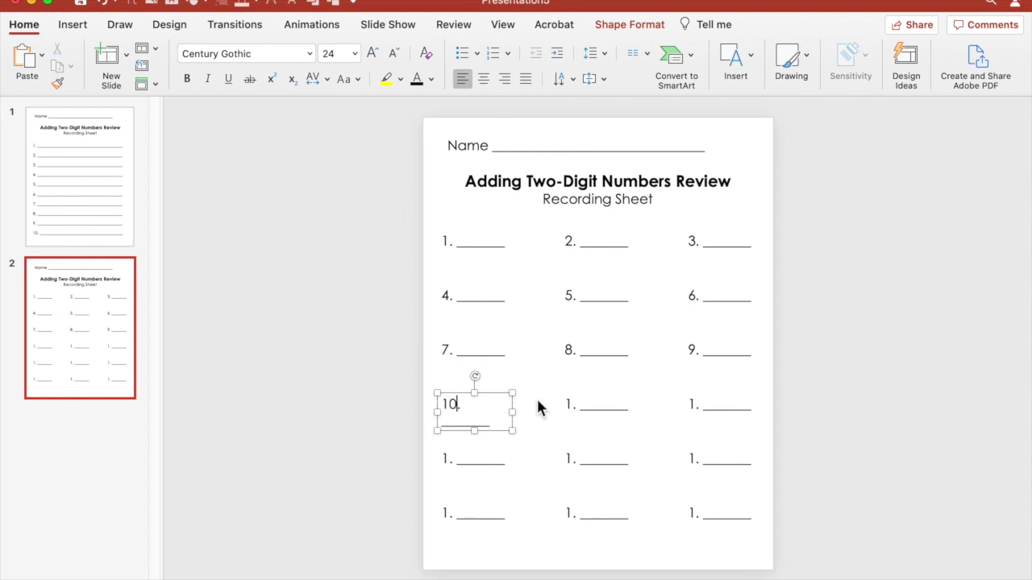
double_click(570, 404)
text(11)
double_click(692, 403)
text(12)
double_click(448, 458)
text(13.)
double_click(570, 459)
text(14)
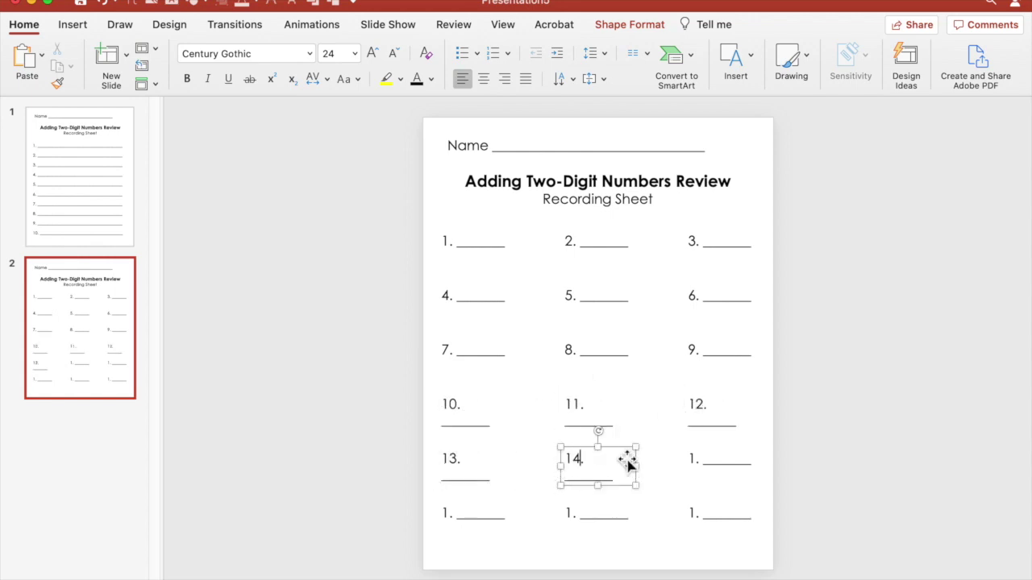
double_click(693, 458)
text(16.)
double_click(448, 513)
text(16)
double_click(692, 459)
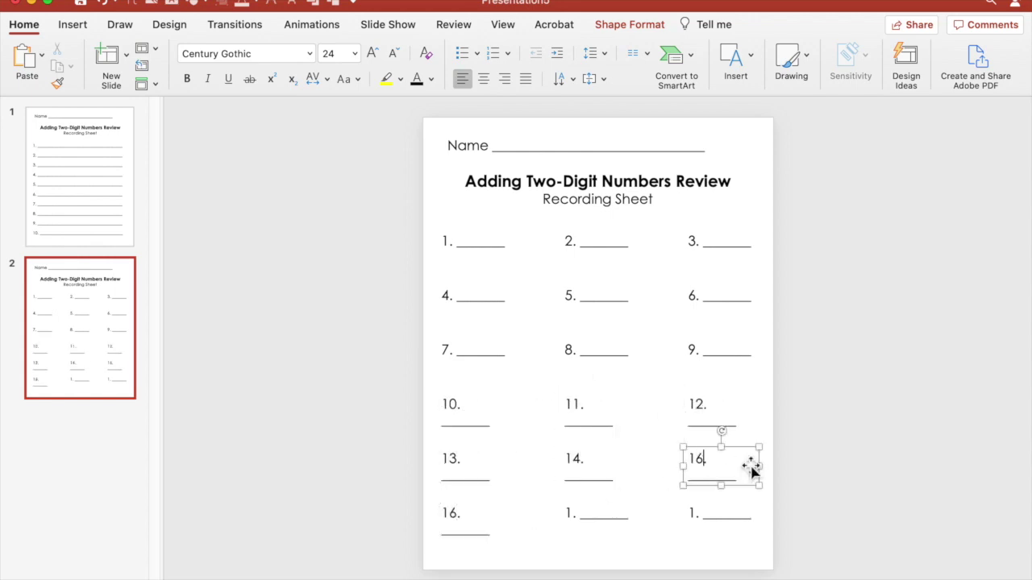
text(15)
double_click(570, 514)
text(17.)
double_click(692, 513)
text(18.)
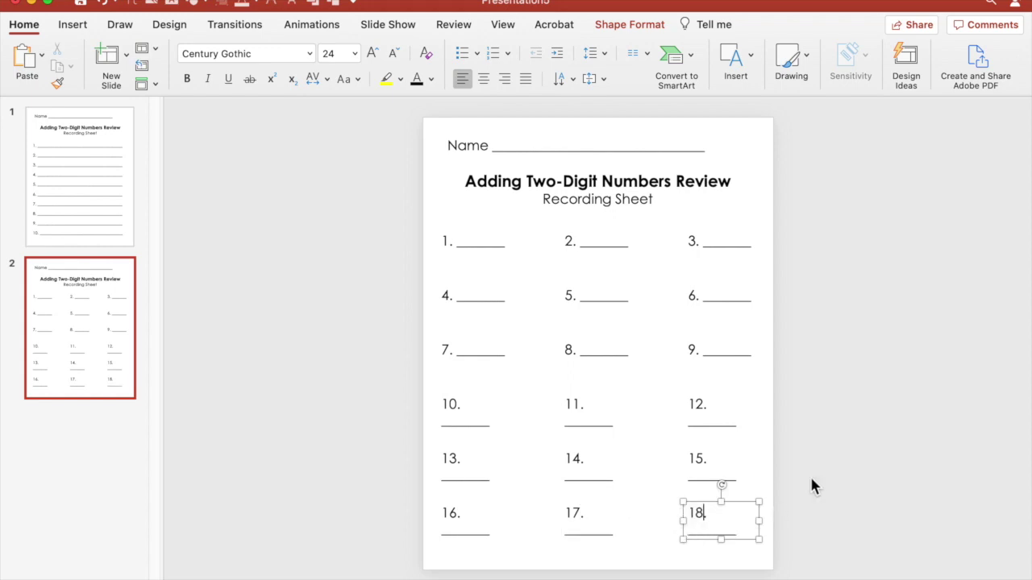
click(778, 479)
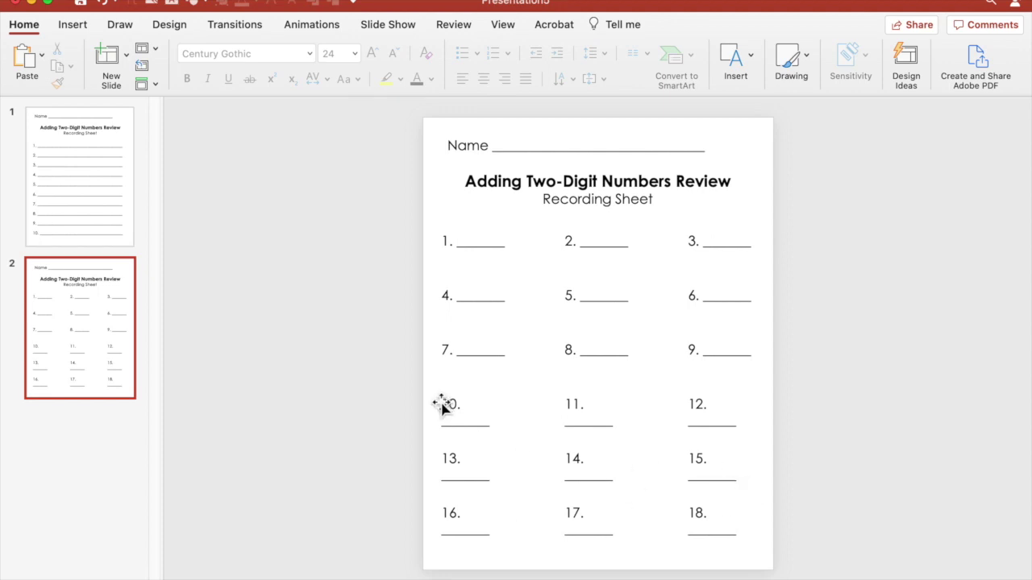
Step: Widen answer lines 10–18 so each number and underline fits on one line
drag(350, 368, 856, 576)
drag(763, 415, 775, 417)
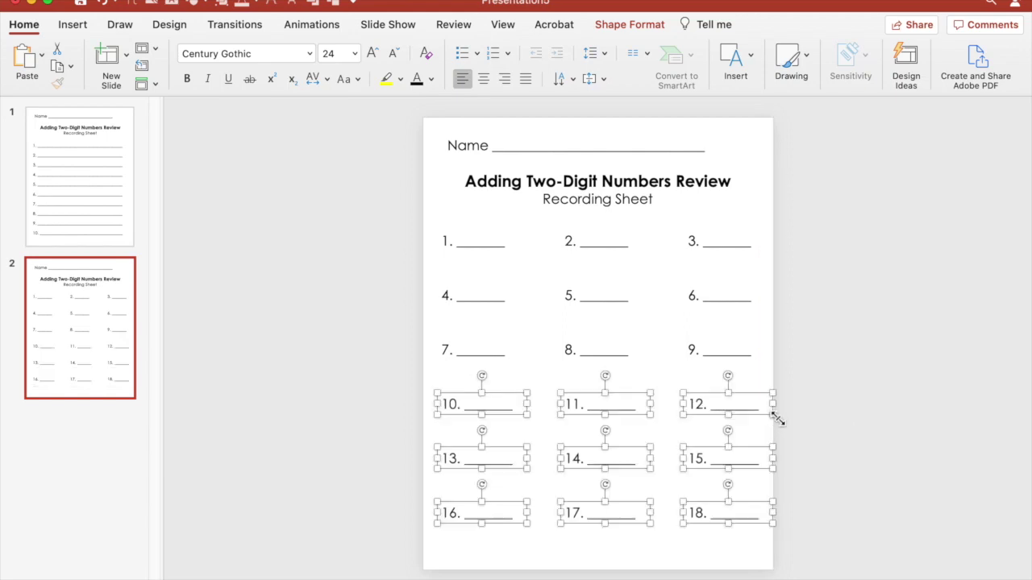
click(831, 414)
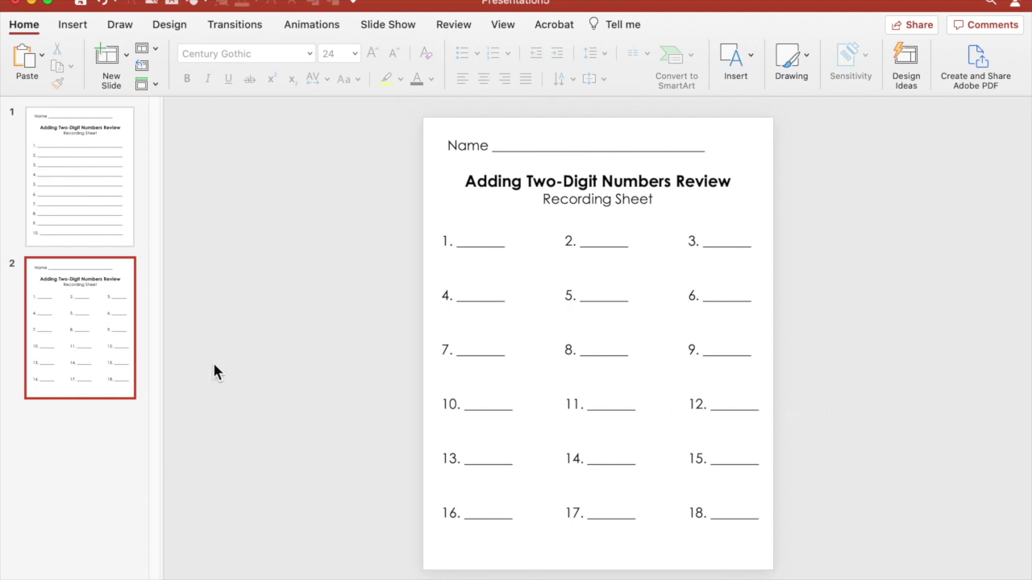
Step: Duplicate slide 2 as slide 3, then group all of slide 2's objects together
click(91, 348)
key(super+d)
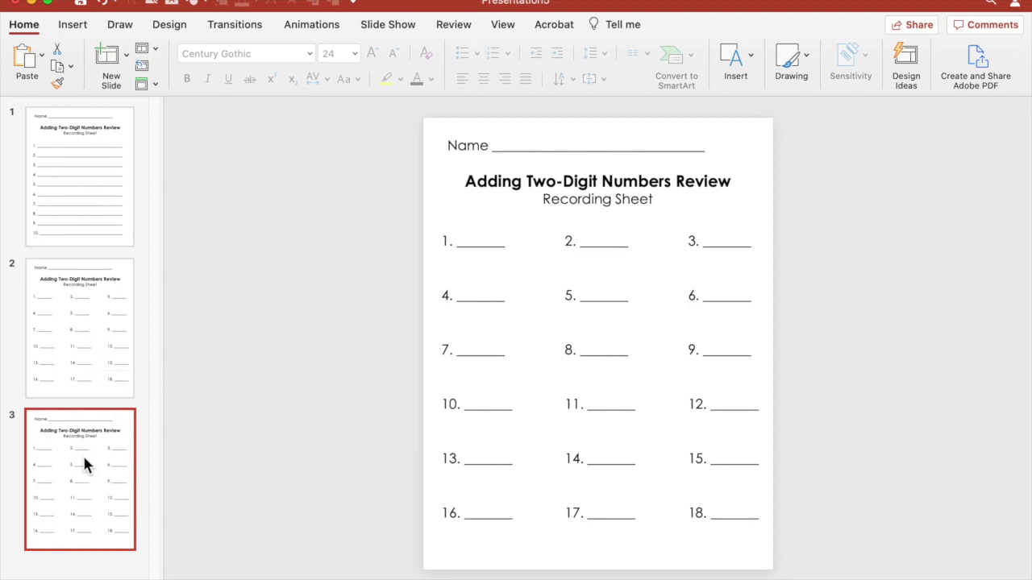
click(79, 361)
drag(384, 107, 838, 568)
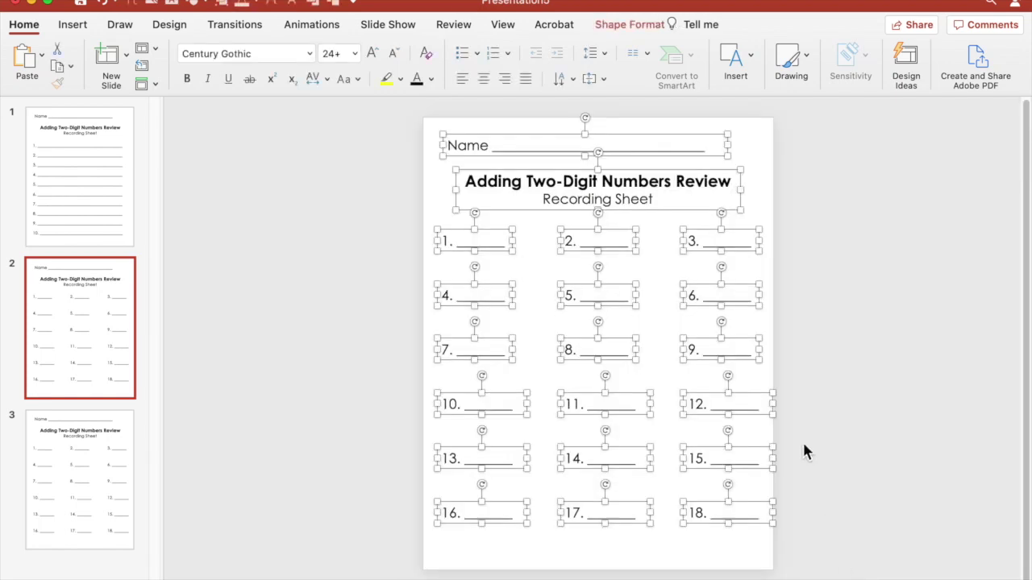
right_click(636, 304)
mouse_move(681, 369)
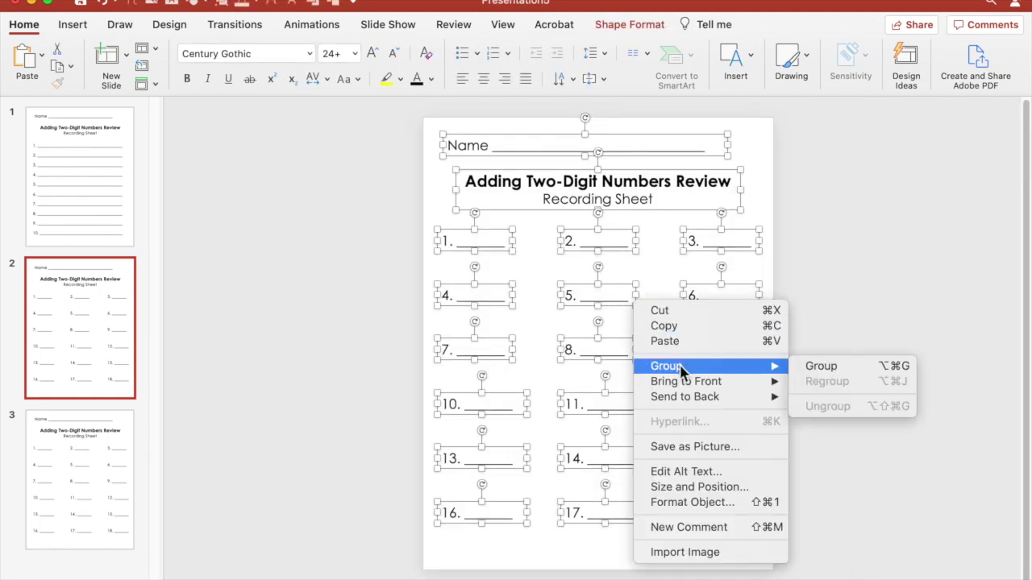
click(814, 366)
click(884, 310)
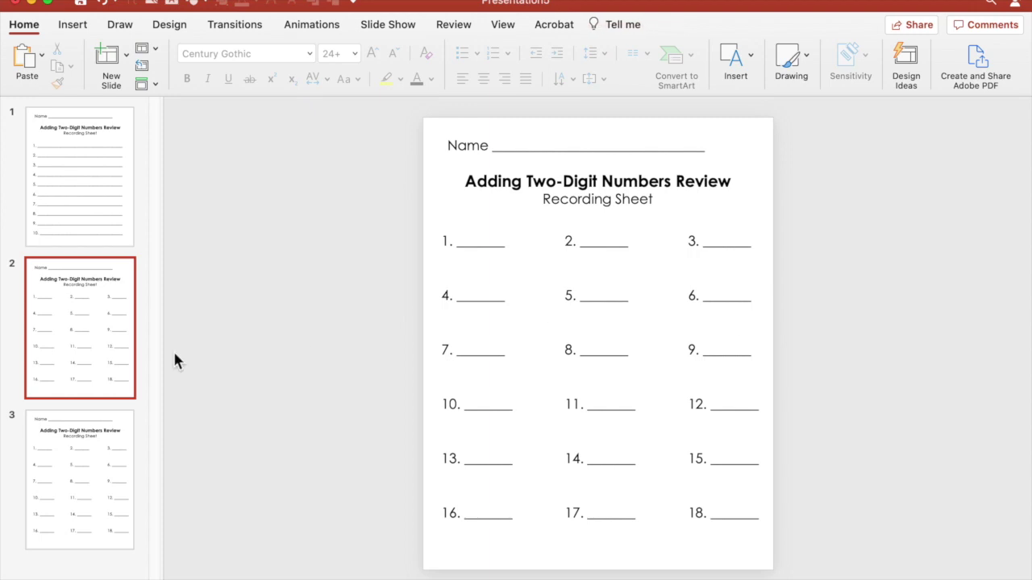
click(64, 486)
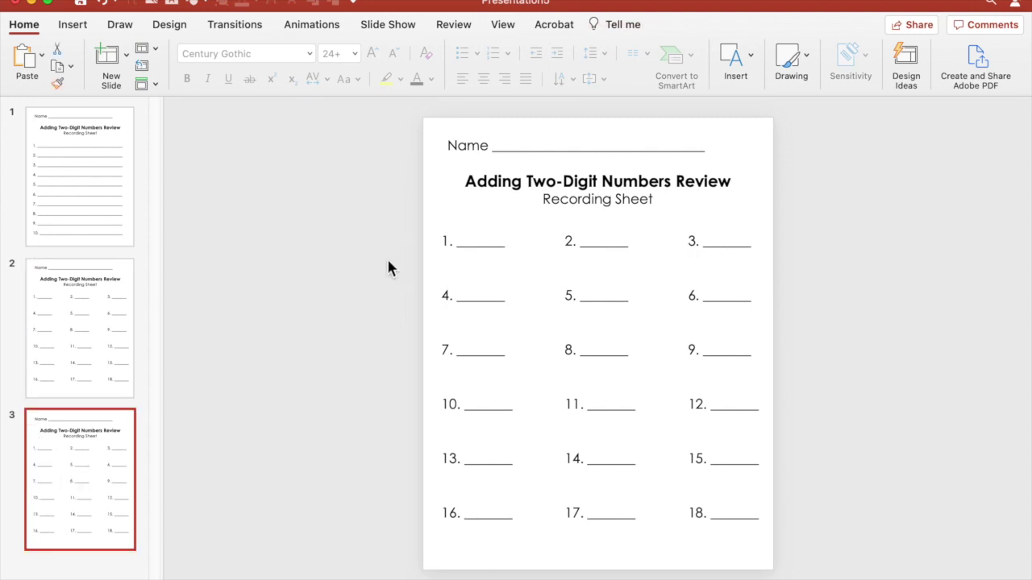
Step: Delete all eighteen numbered answer lines from slide 3
drag(411, 265, 852, 574)
key(Delete)
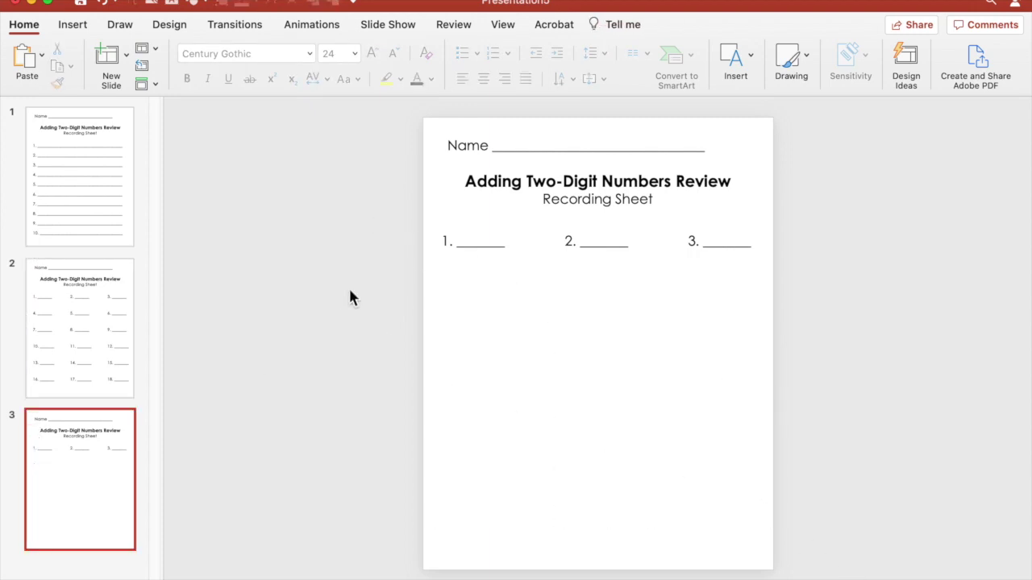
drag(395, 231, 839, 319)
key(Delete)
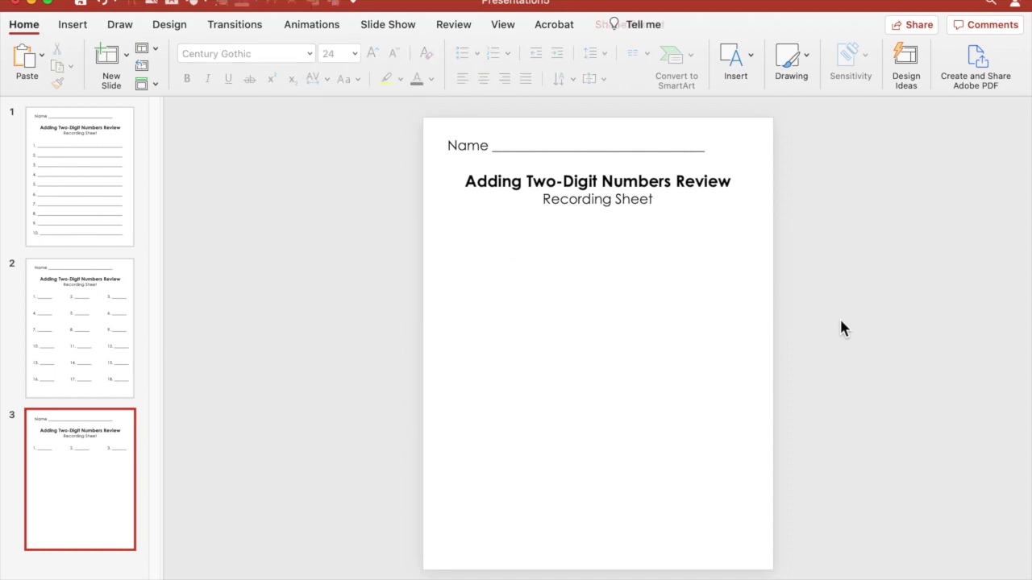
Step: Draw a rounded rectangle below the title with no fill and a dark grey outline
click(207, 3)
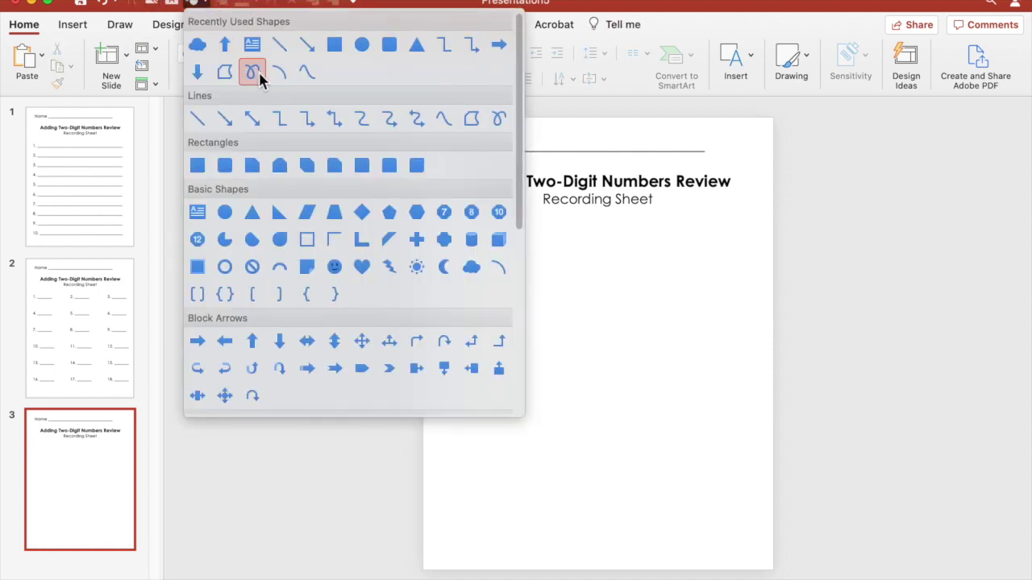
click(390, 45)
mouse_move(454, 242)
mouse_down()
mouse_move(472, 291)
mouse_move(593, 360)
mouse_up()
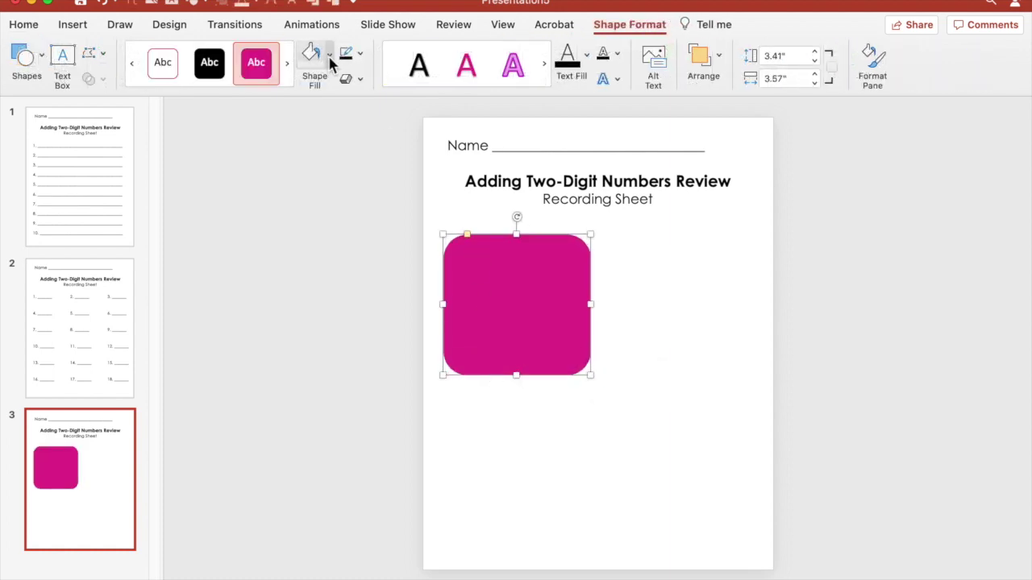
click(330, 58)
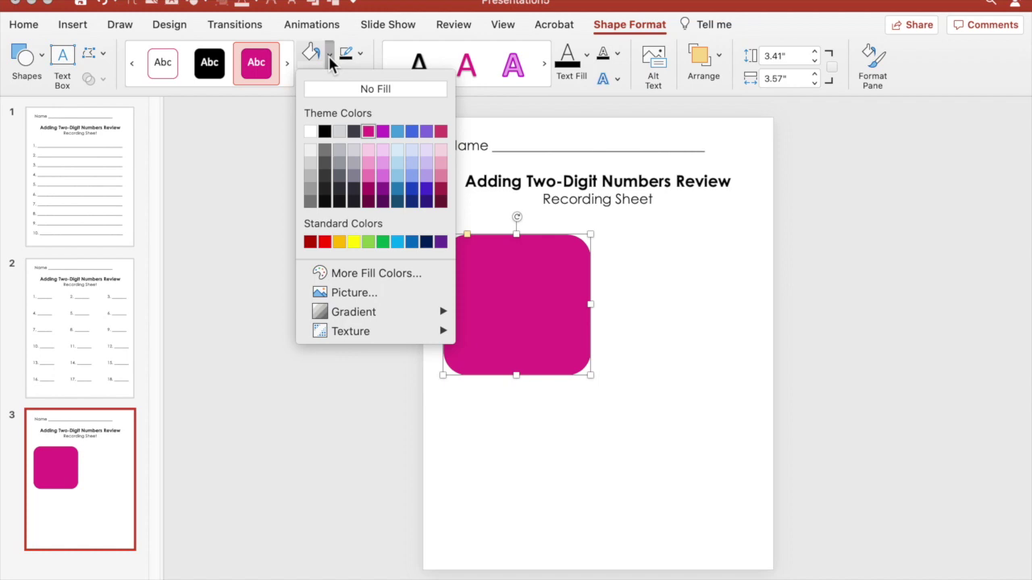
click(324, 90)
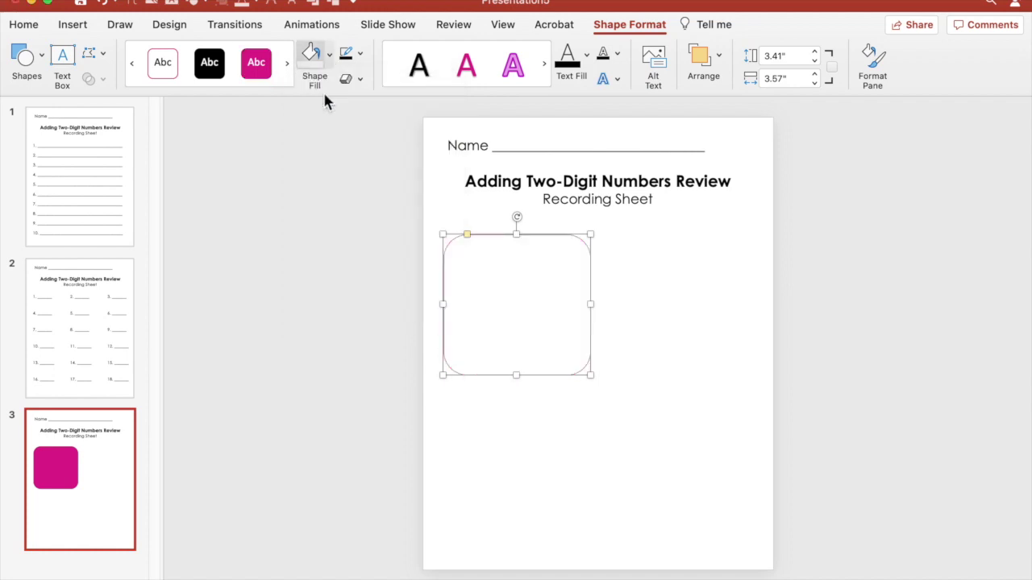
click(360, 57)
click(363, 118)
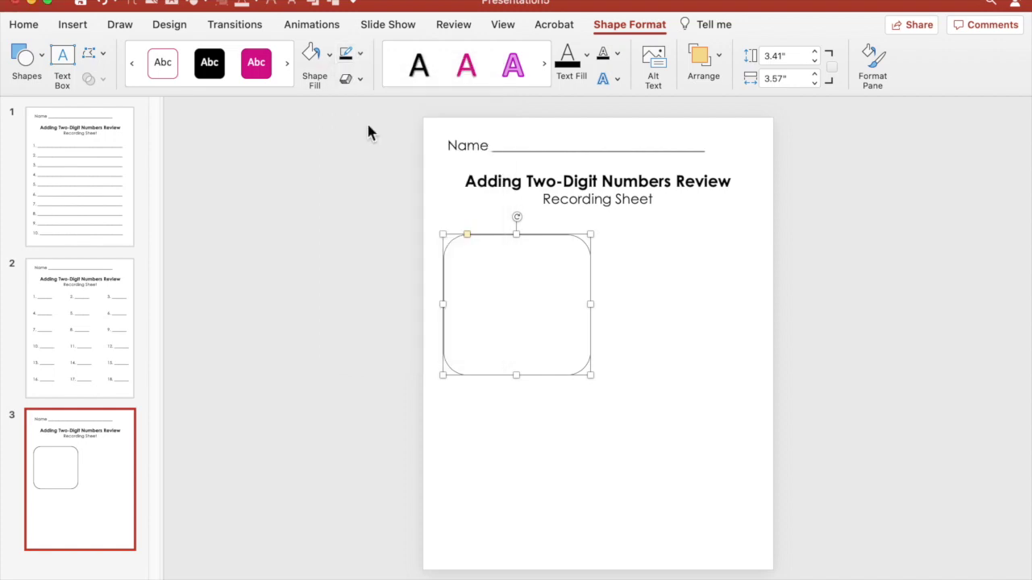
click(369, 237)
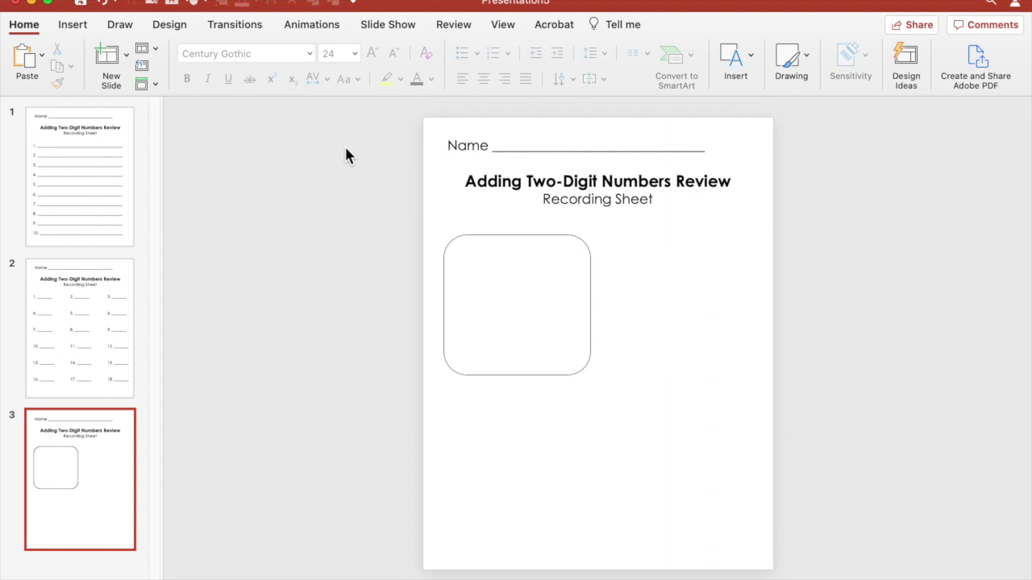
Step: Add a centered text box reading "1." in Century Gothic Bold
click(181, 4)
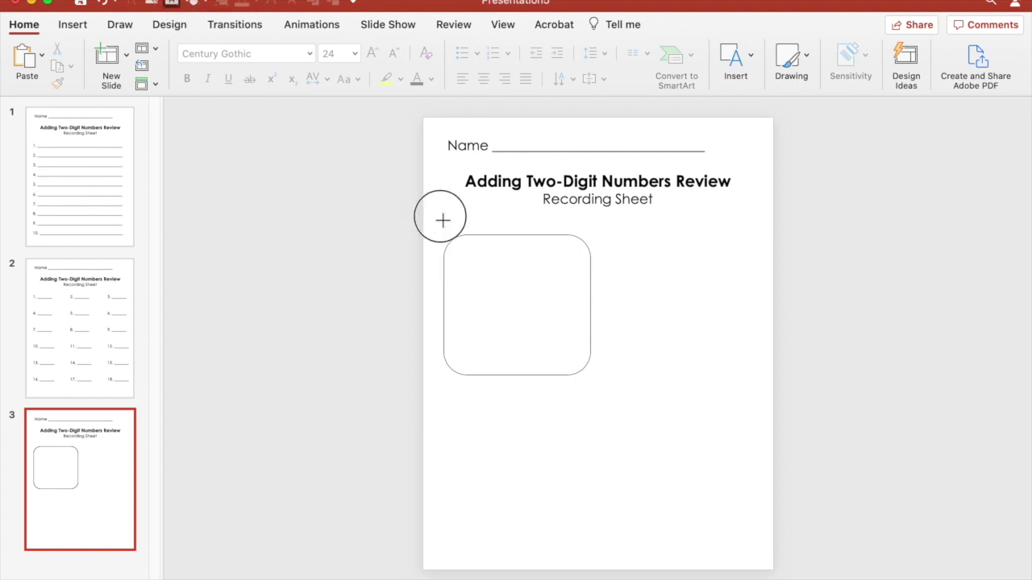
drag(442, 217, 465, 248)
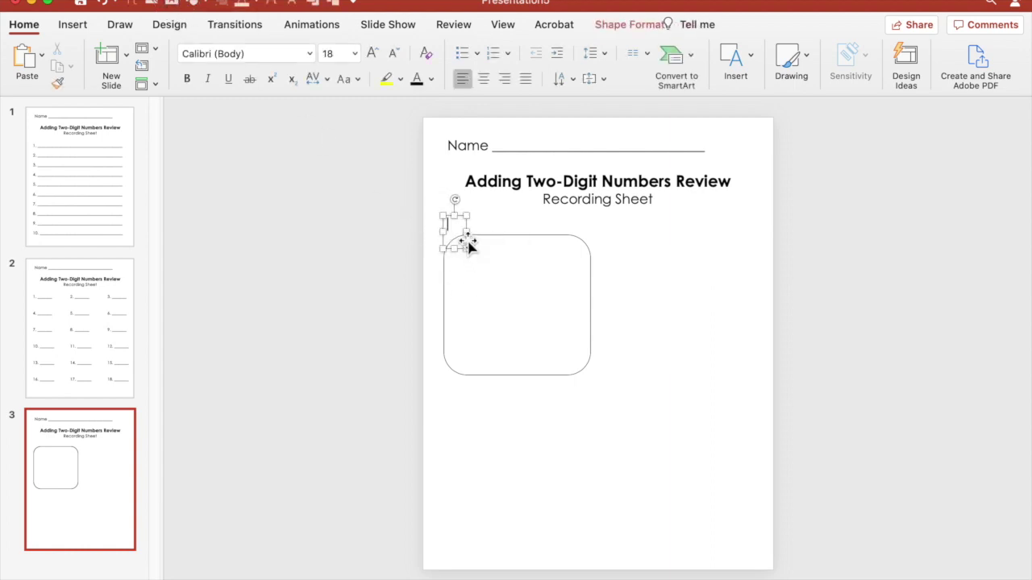
click(310, 54)
mouse_move(474, 190)
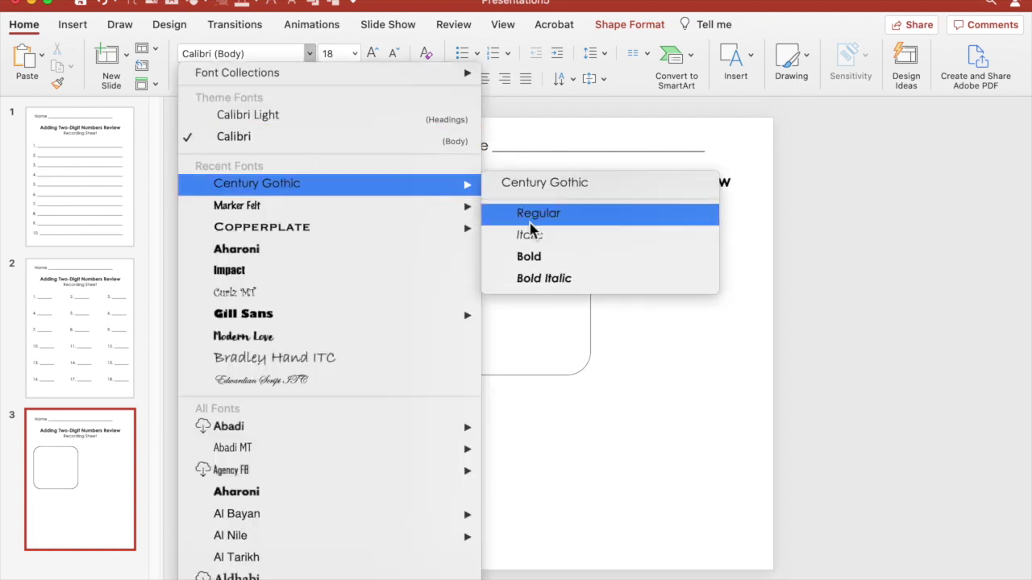
click(530, 256)
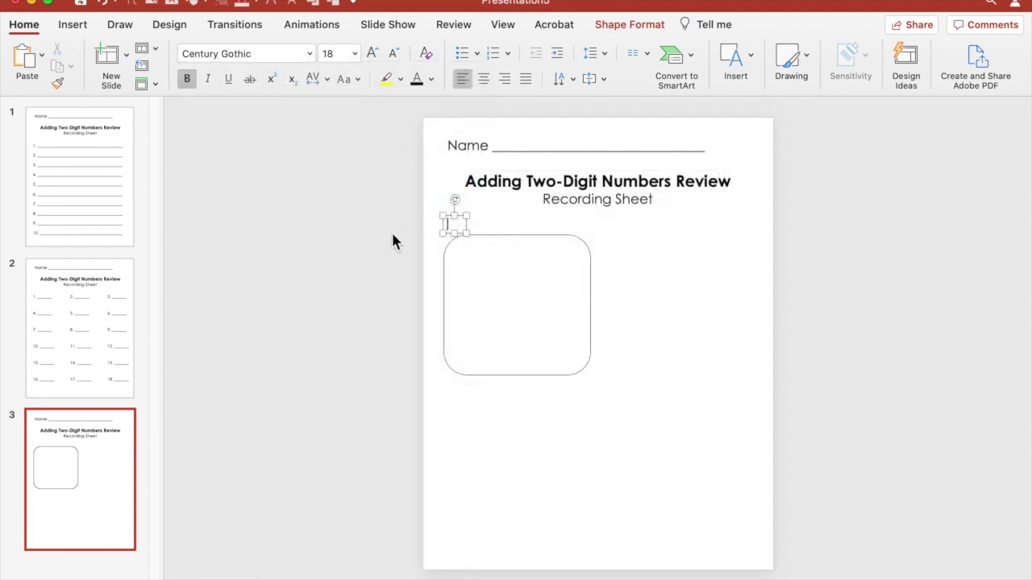
text(1.)
click(484, 79)
Step: Shrink the "1." label and position it in the rounded box's top-left corner
drag(469, 232, 469, 235)
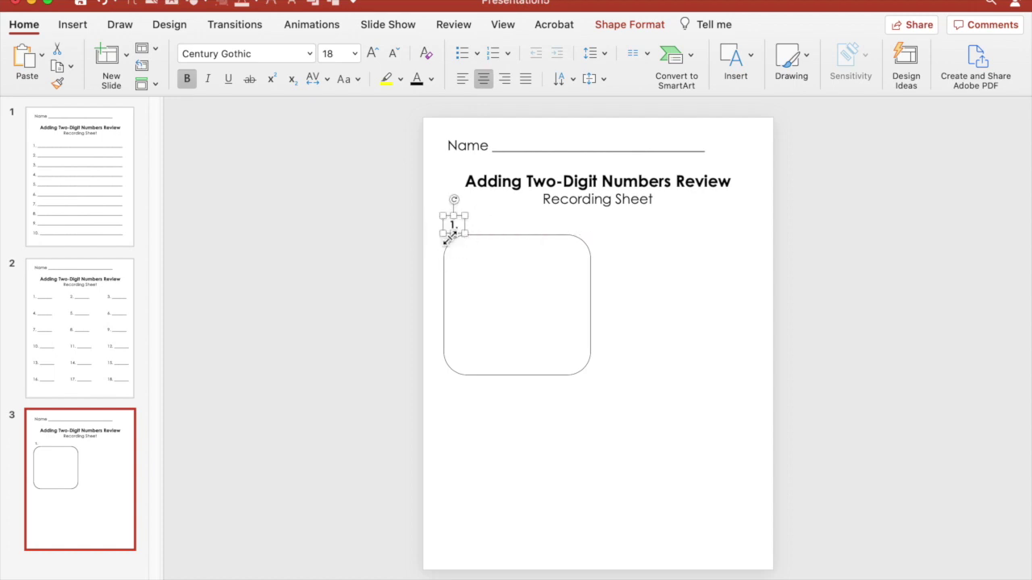
mouse_move(455, 240)
mouse_down()
mouse_move(475, 269)
mouse_move(457, 259)
mouse_up()
click(370, 255)
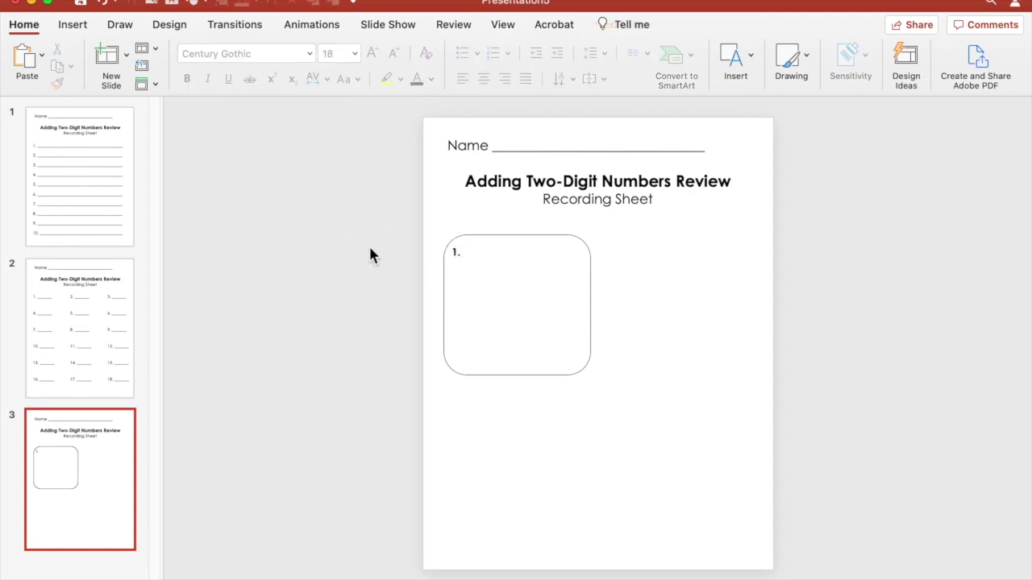
click(459, 256)
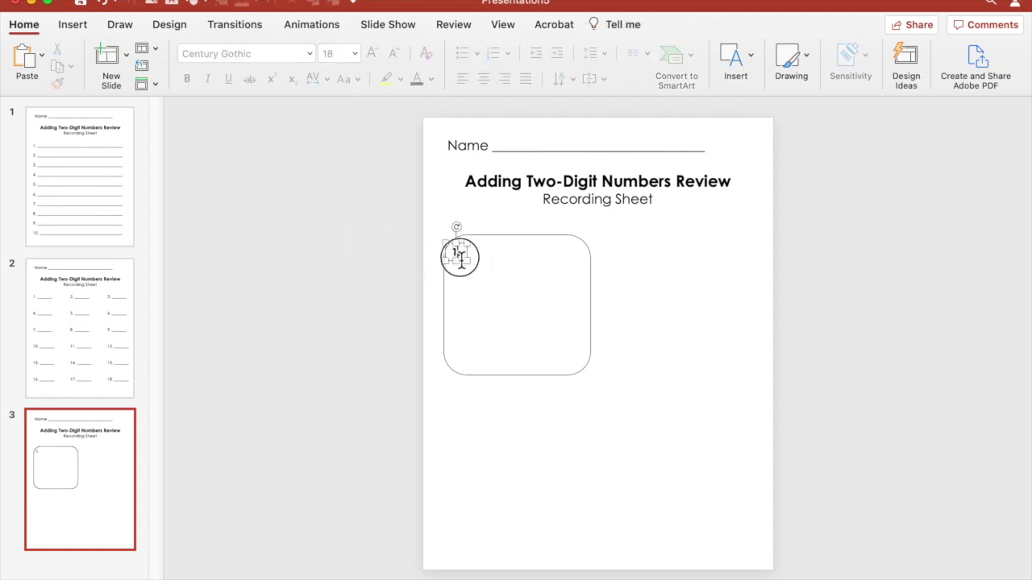
mouse_move(463, 264)
mouse_down()
mouse_move(447, 256)
mouse_move(466, 262)
mouse_up()
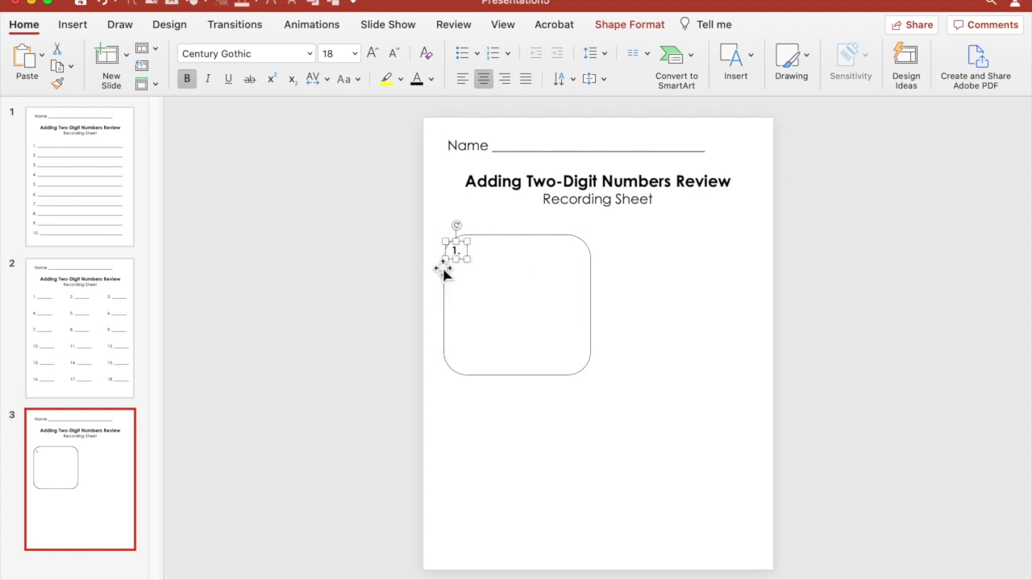
click(436, 278)
drag(359, 212, 675, 447)
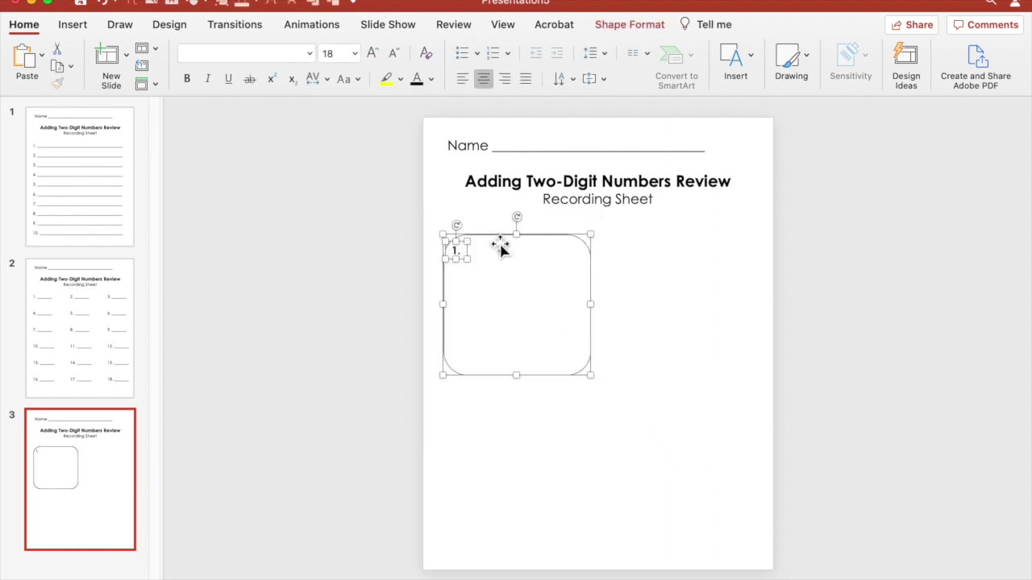
Step: Group the box with its label, copy it to the right, and renumber the copy 2
right_click(494, 239)
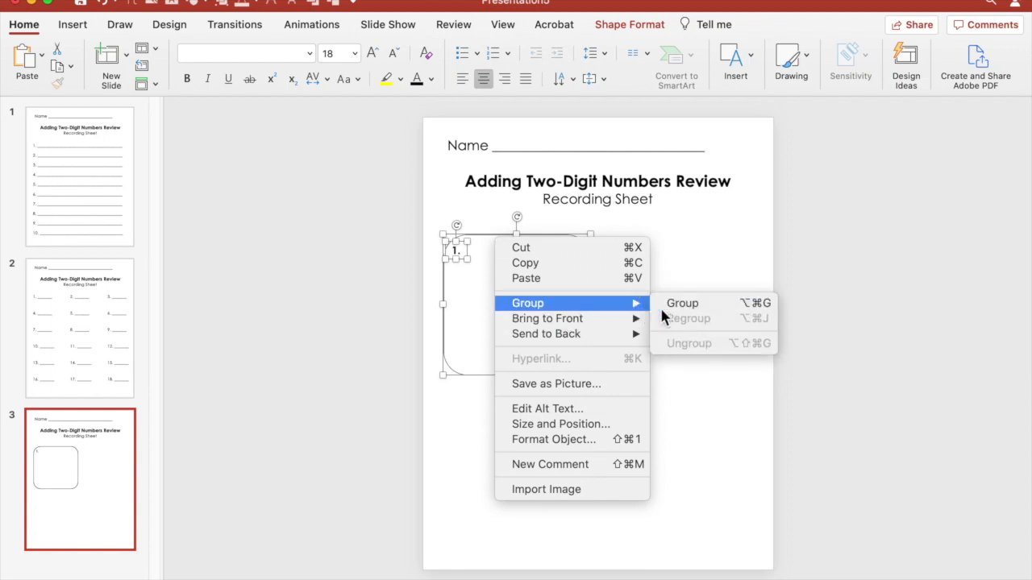
click(659, 305)
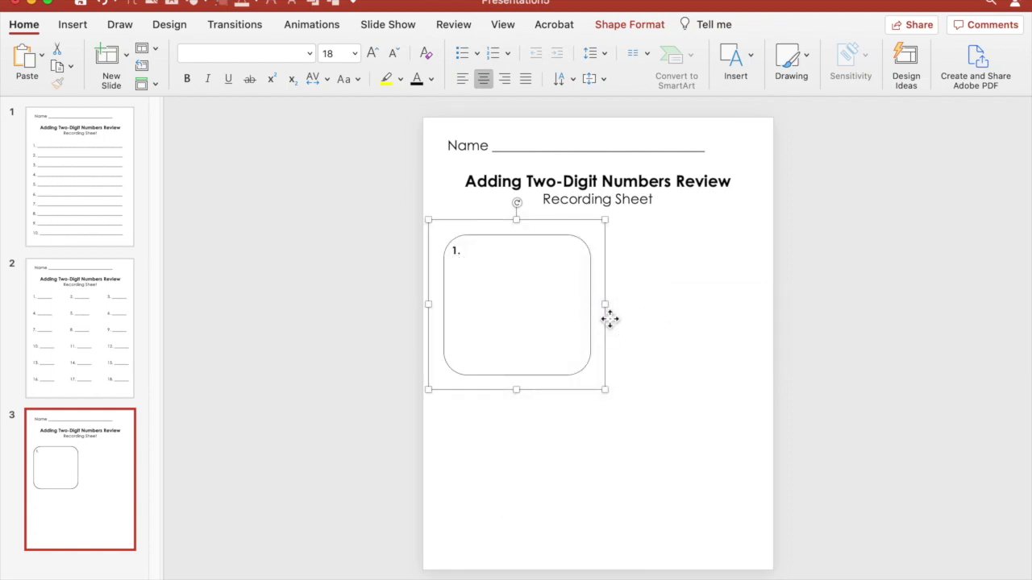
key(super+d)
drag(617, 336, 773, 325)
click(618, 250)
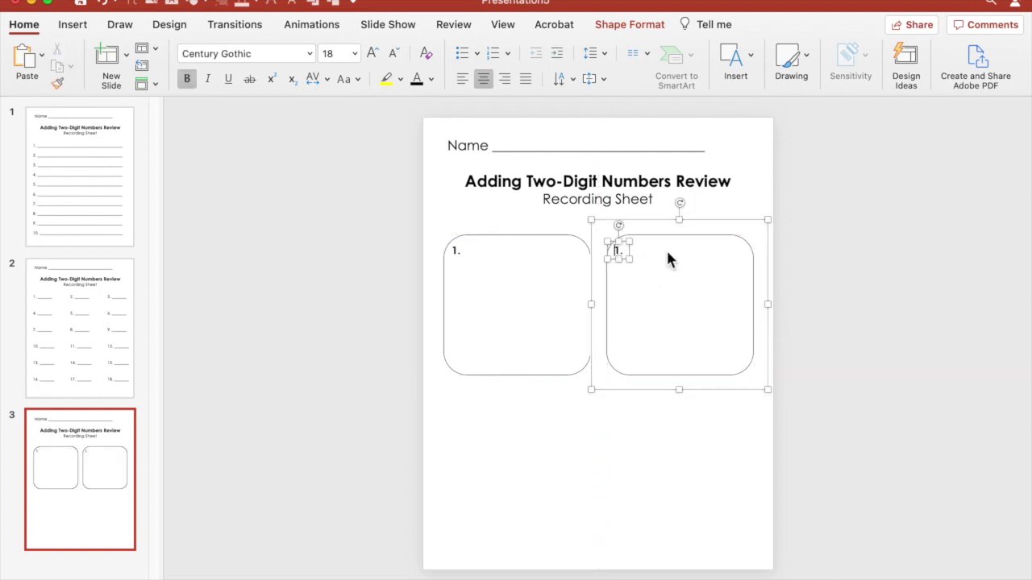
key(BackSpace)
text(2)
click(370, 215)
Step: Copy both boxes into a second row below and renumber them 3 and 4
drag(372, 216, 811, 371)
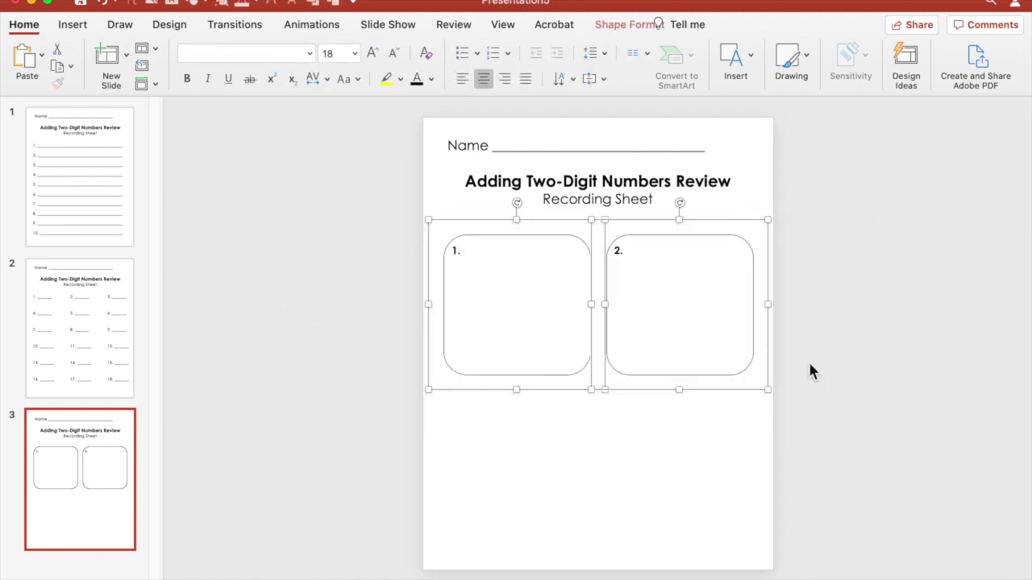
drag(728, 364, 719, 556)
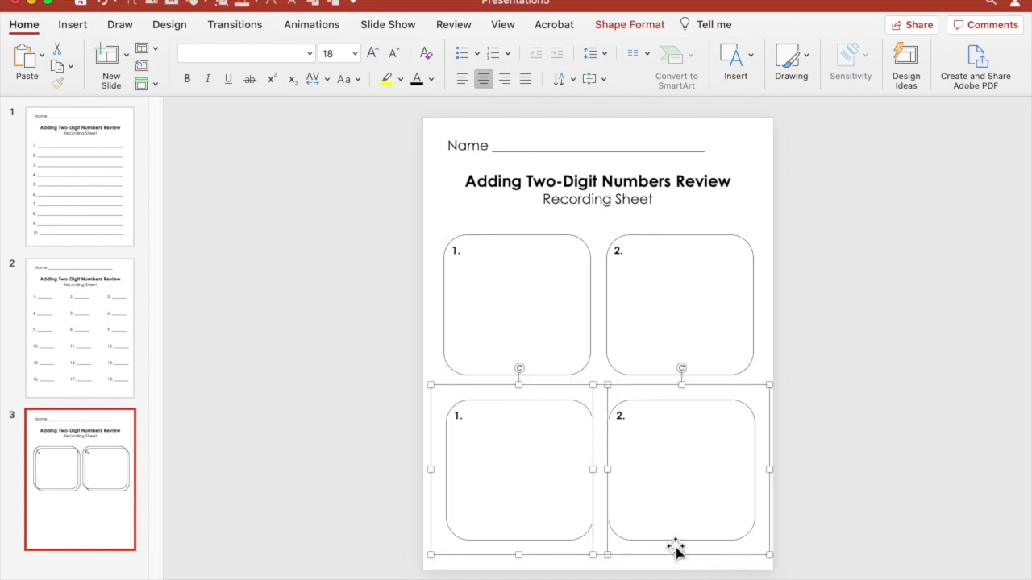
click(457, 415)
key(BackSpace)
text(3)
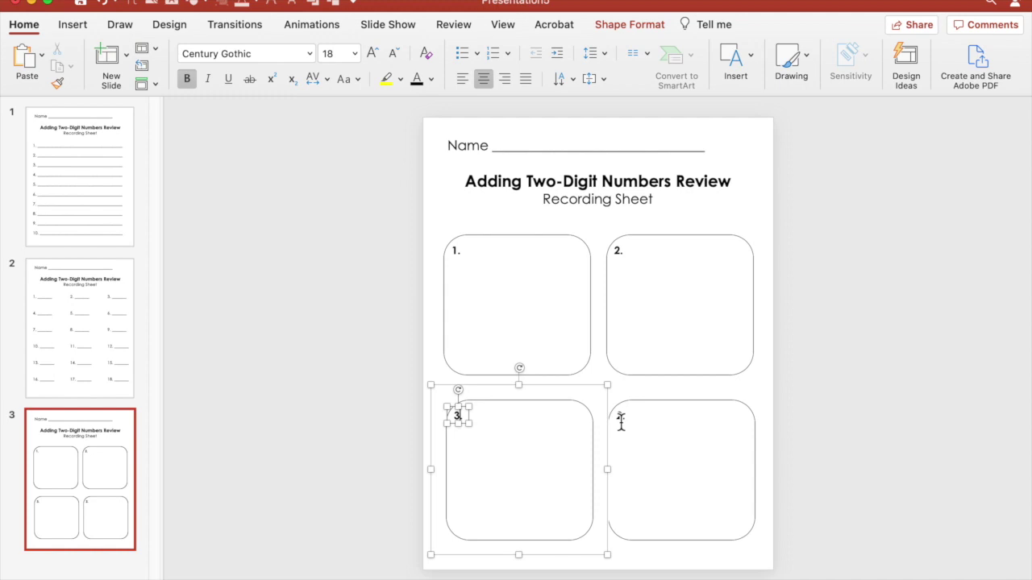
click(618, 416)
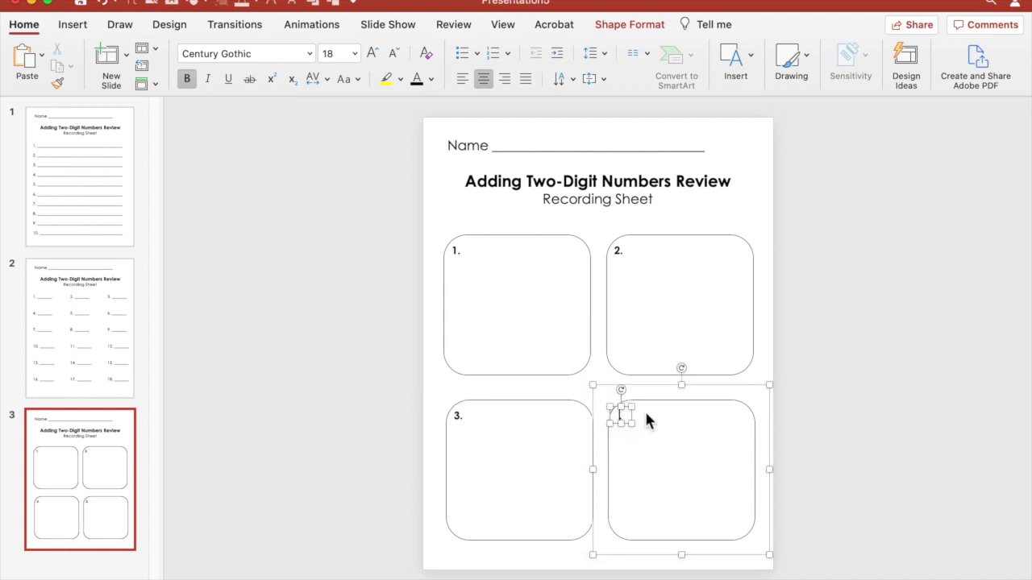
click(963, 269)
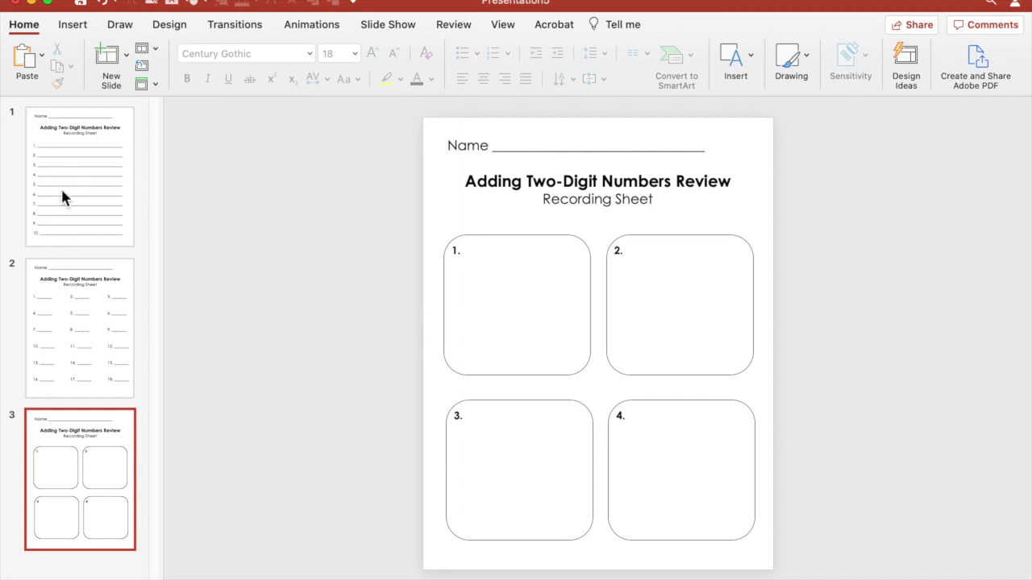
Step: Save the deck as Adding Two-Digit Numbers Review.pptx in the Recording Sheet folder
click(83, 242)
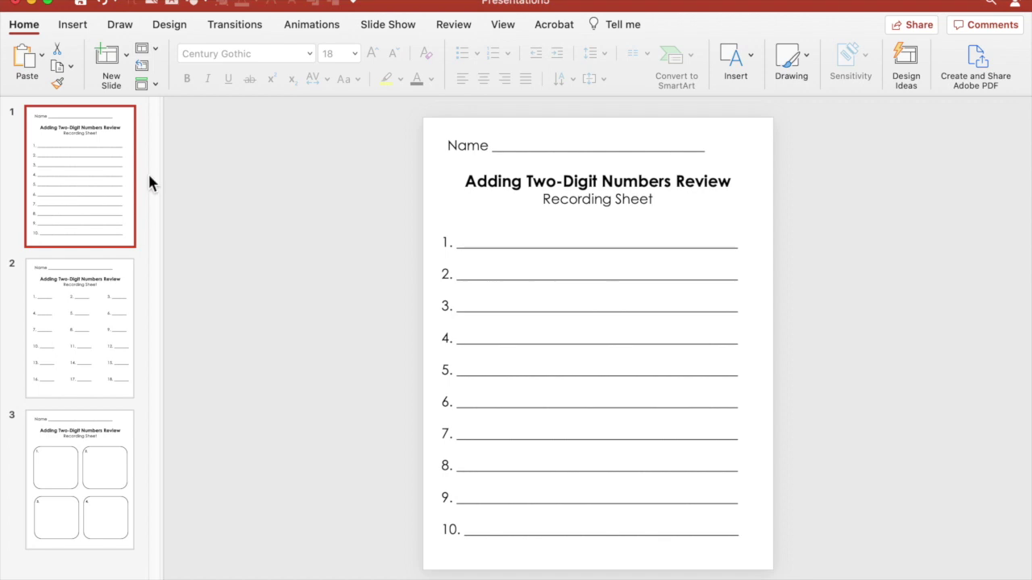
click(133, 0)
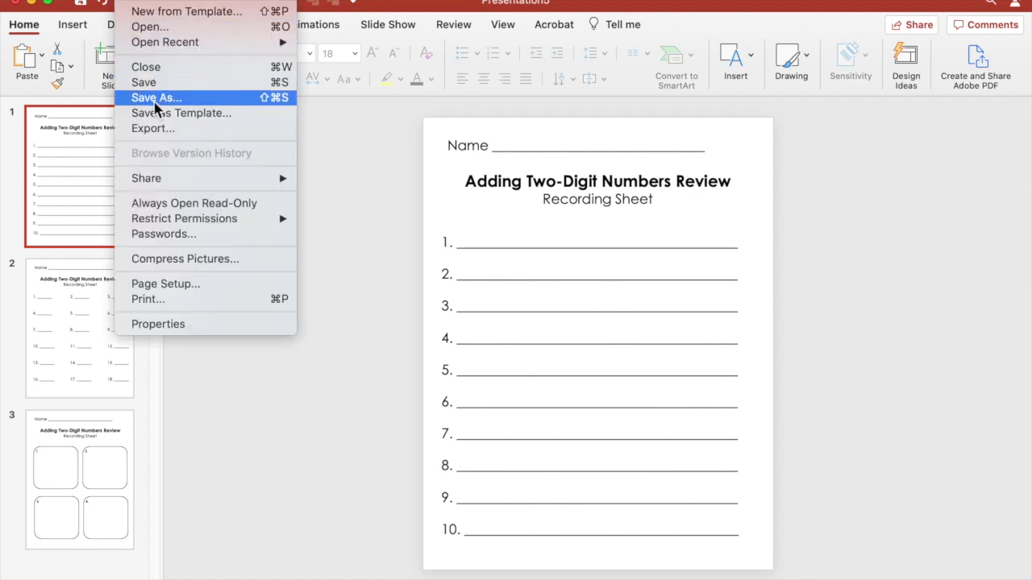
click(154, 100)
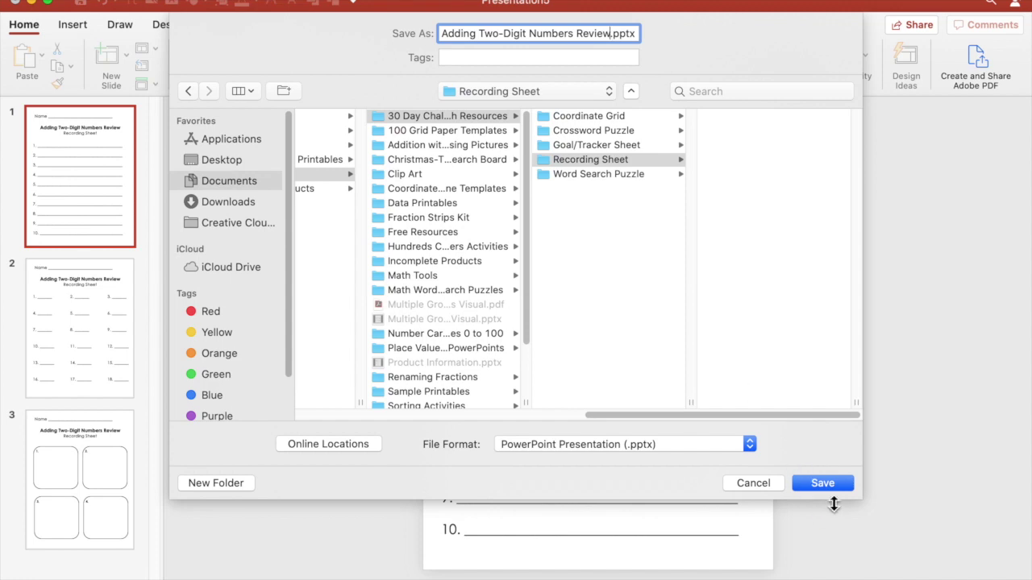
click(822, 483)
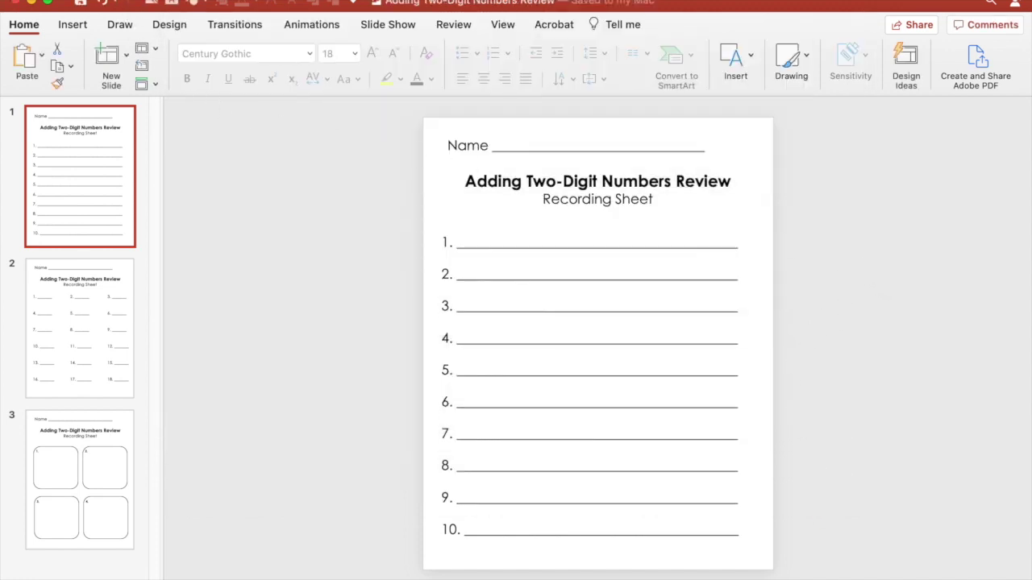
Step: Export the deck as a PDF with the same name
click(130, 1)
click(175, 129)
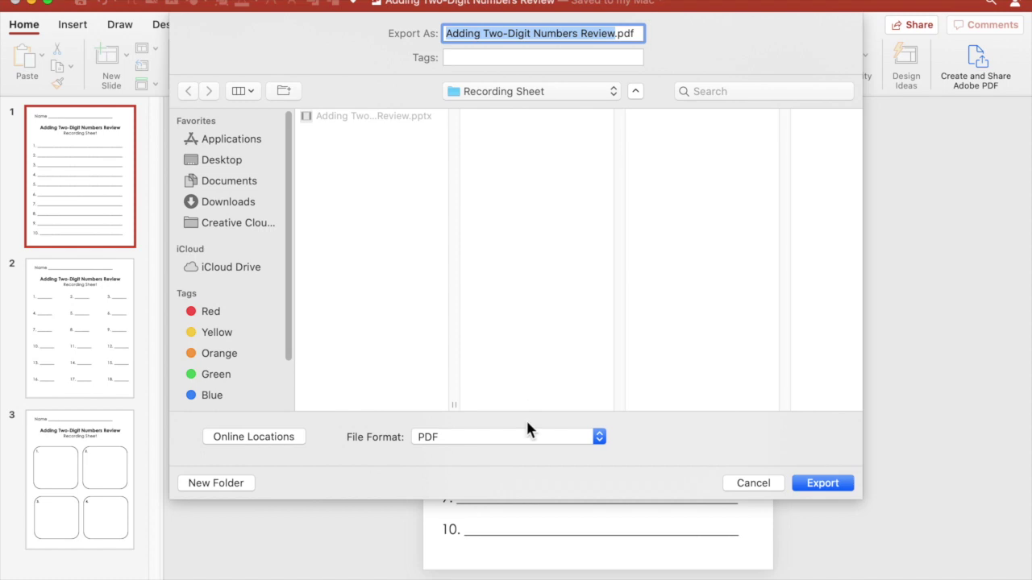
click(816, 486)
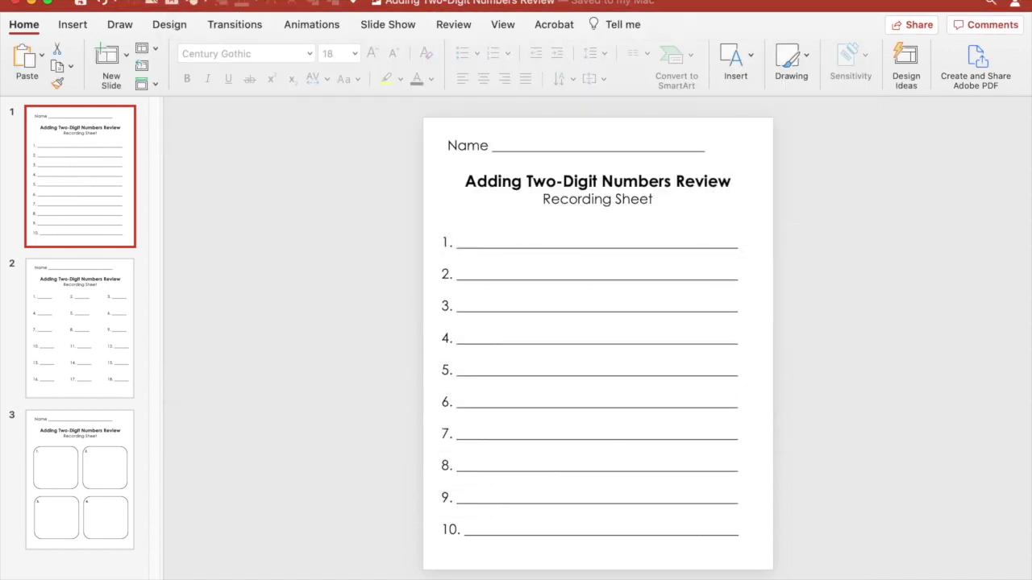
Step: Open Adding Two-Digit Numbers Review.pdf from Finder in Acrobat Reader and view it full screen
click(443, 574)
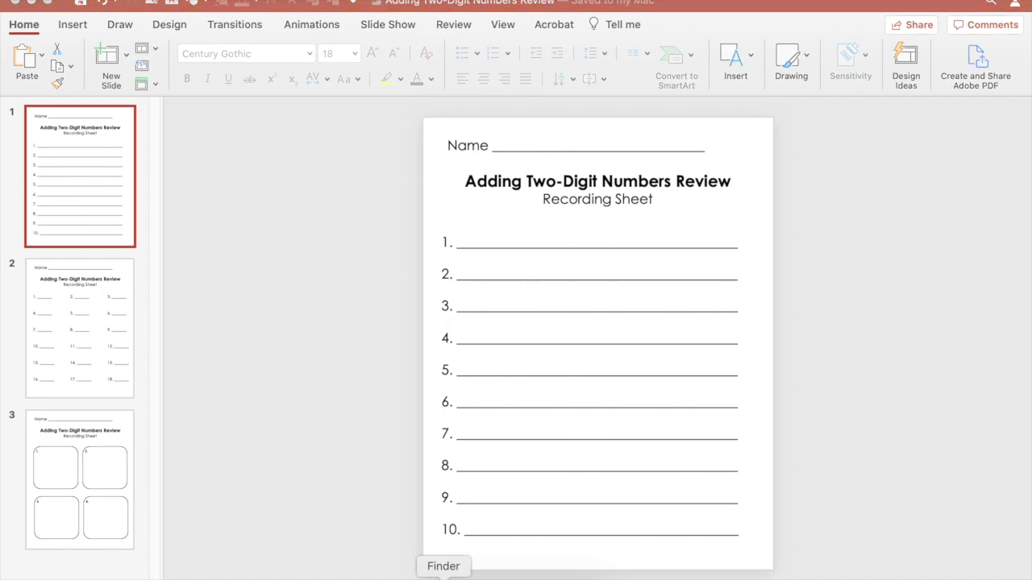
double_click(403, 220)
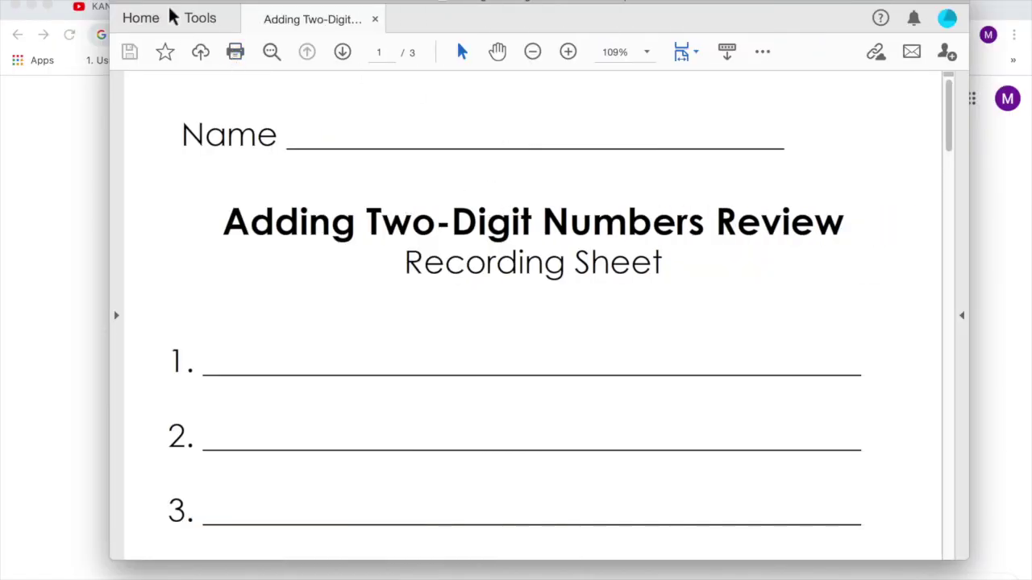
key(super+ctrl+f)
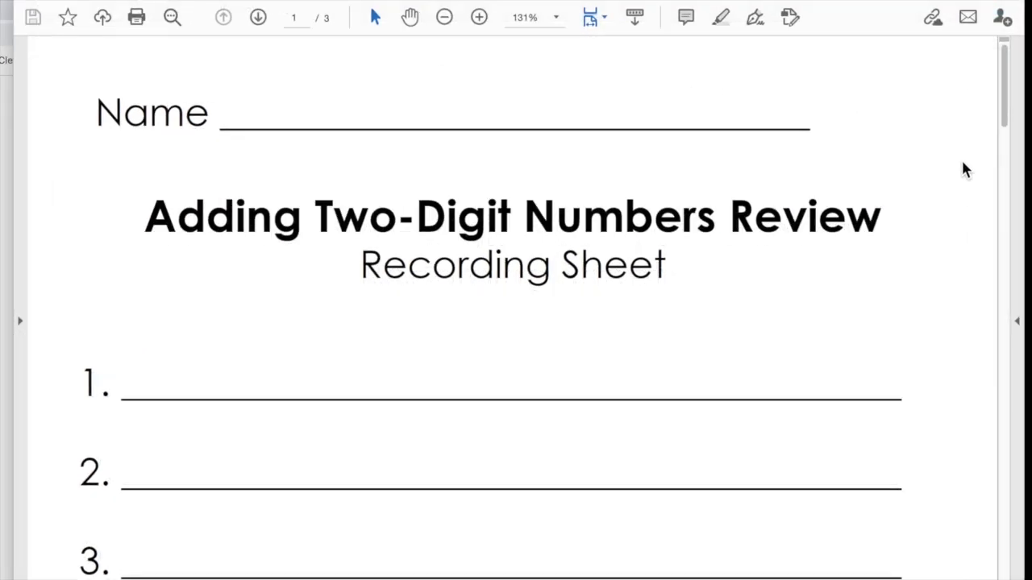
click(1013, 87)
drag(1012, 87, 1007, 28)
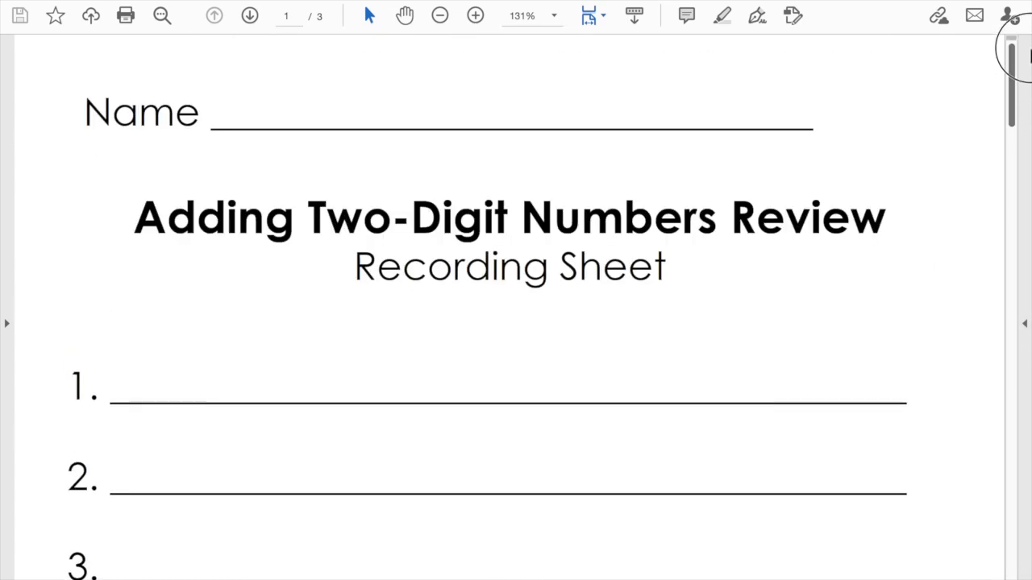